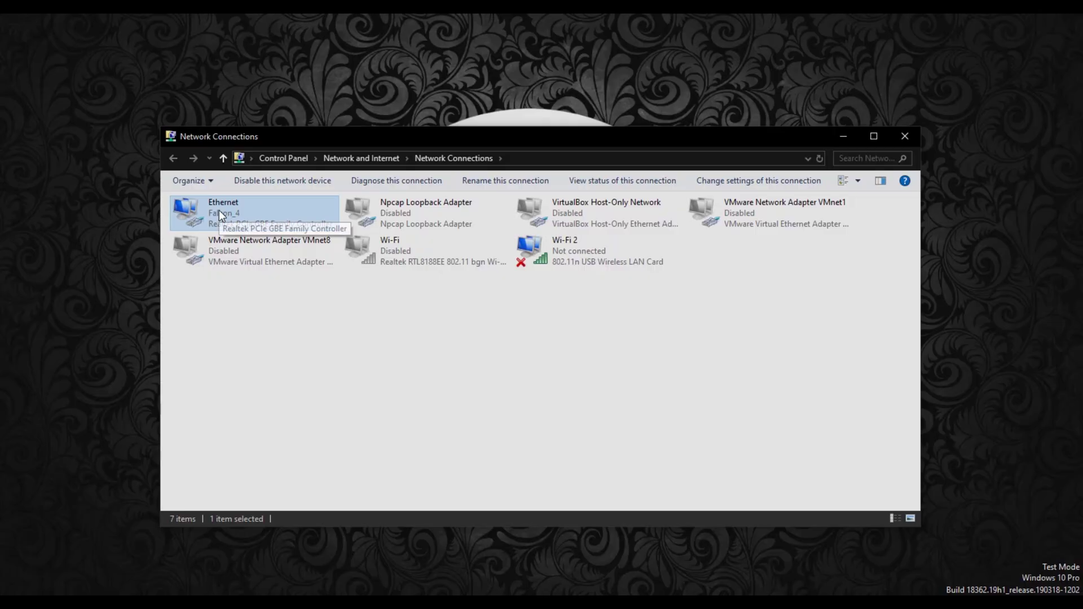
# - Set the Ethernet adapter's IPv4 to the fixed address 192.168.1.2 with mask 255.255.255.0
pyautogui.rightClick(220, 210)
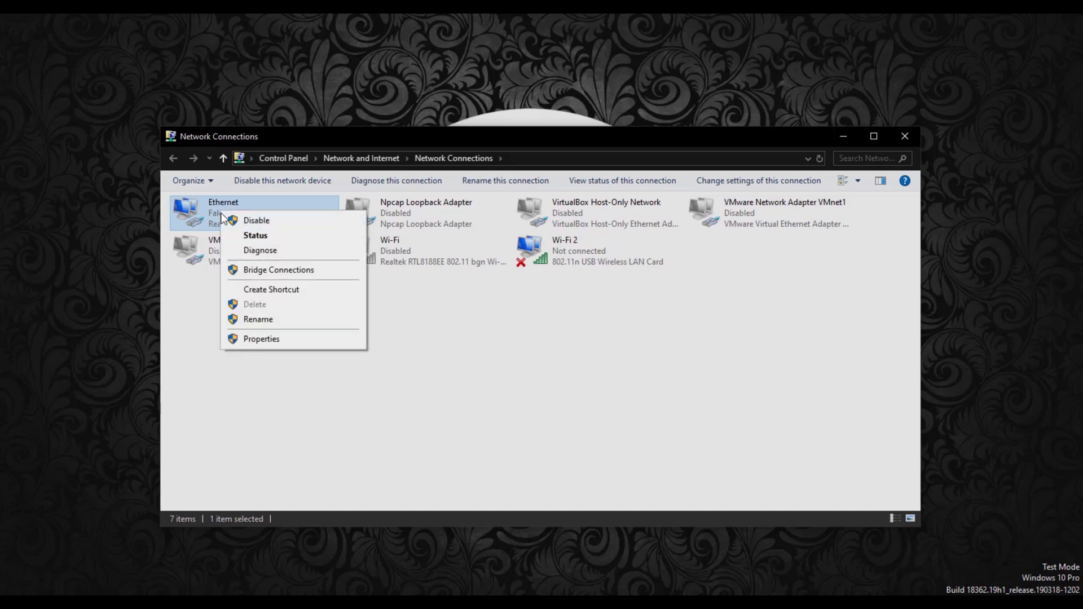
pyautogui.click(259, 339)
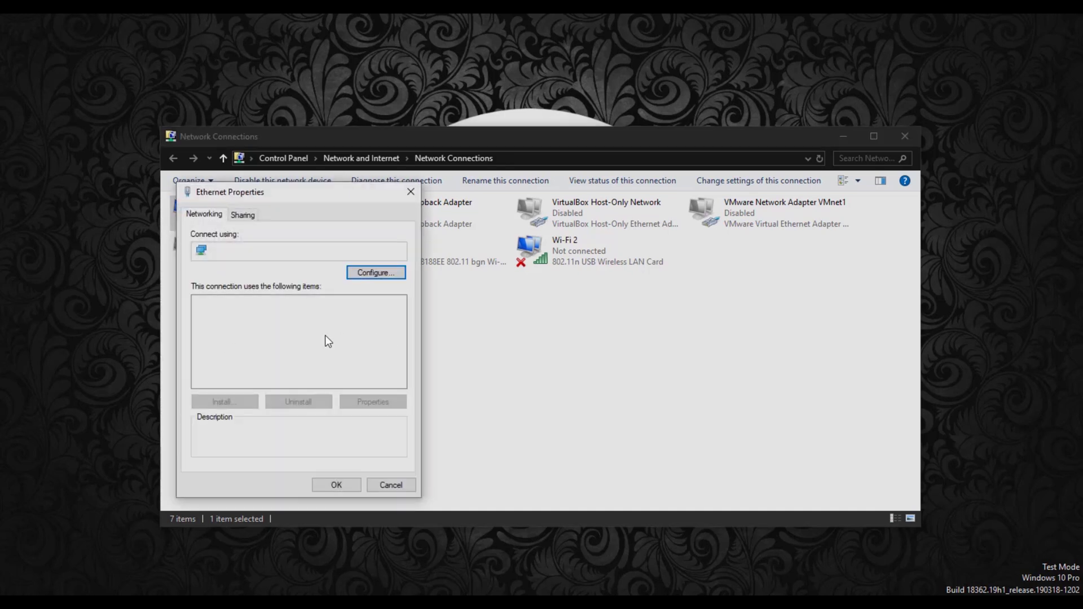
pyautogui.scroll(-2, 304, 362)
pyautogui.doubleClick(307, 314)
pyautogui.click(225, 341)
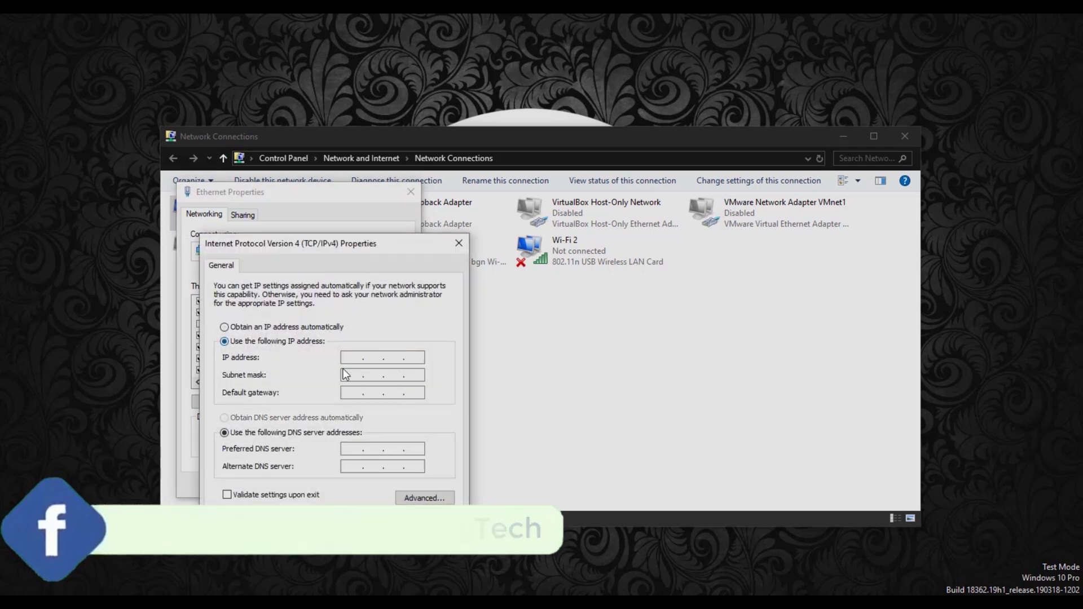
pyautogui.click(352, 358)
pyautogui.write('192.168.')
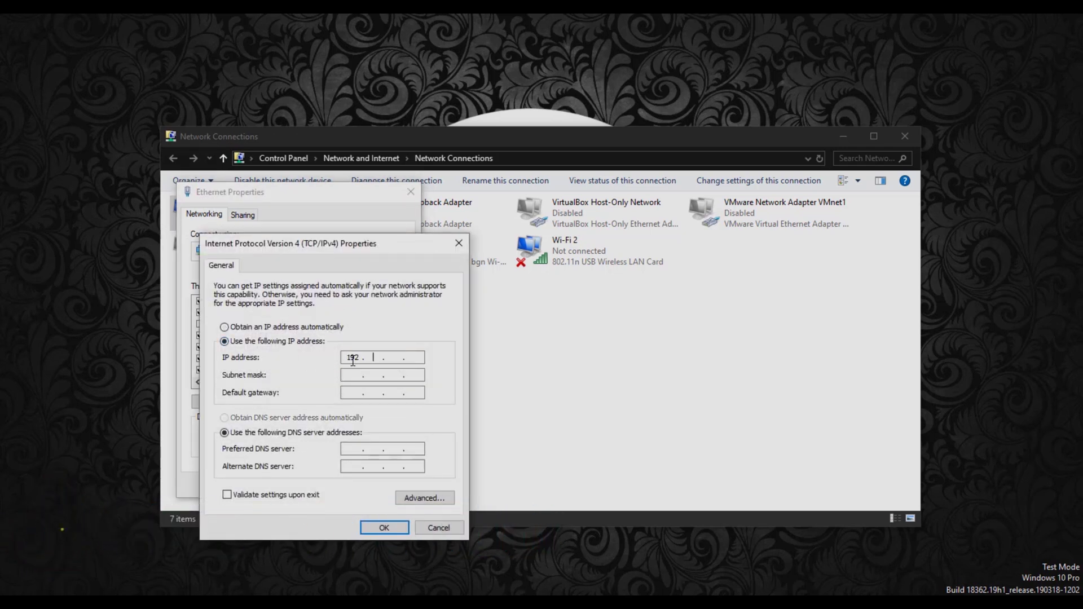
pyautogui.write('1.2')
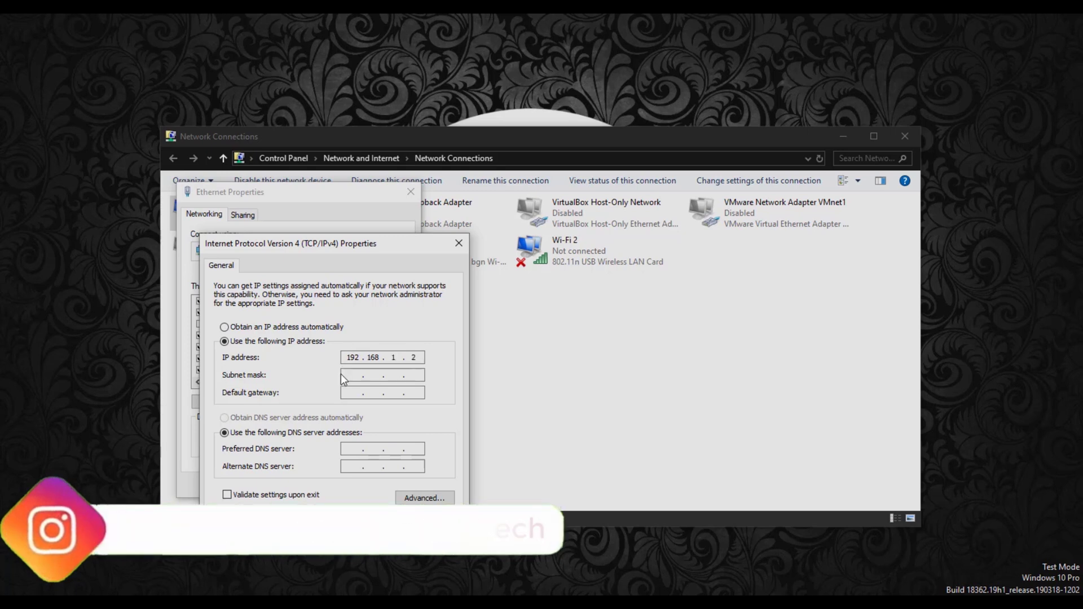
pyautogui.press('Tab')
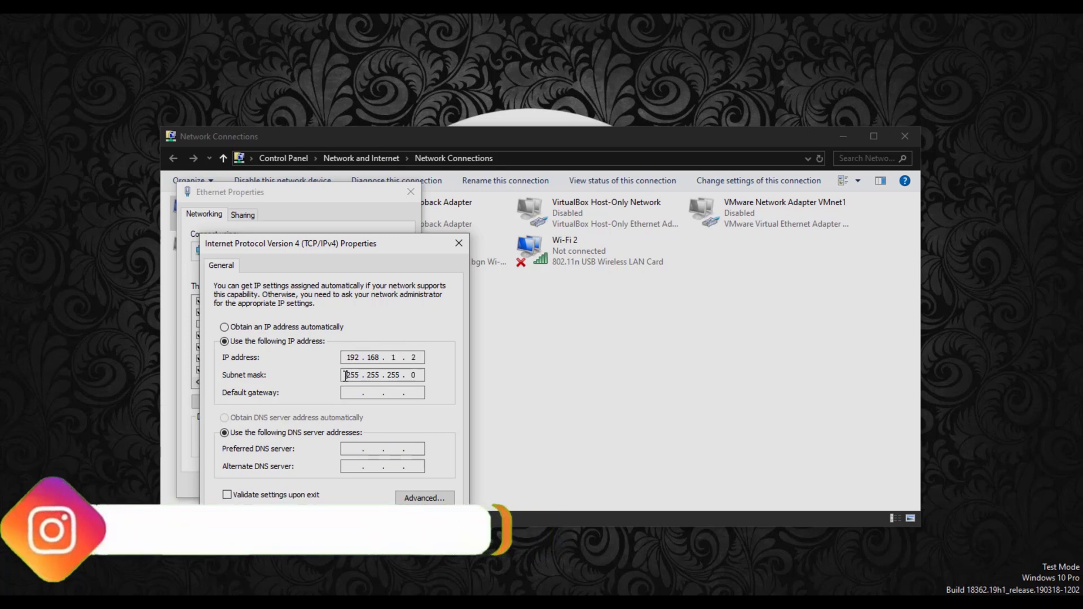
pyautogui.click(380, 534)
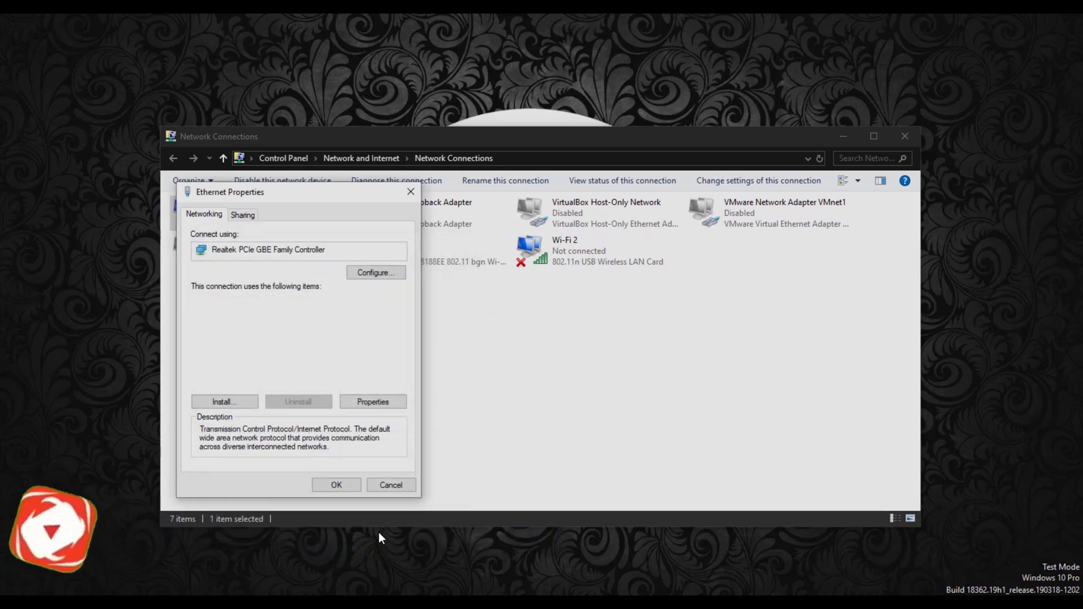
pyautogui.click(336, 484)
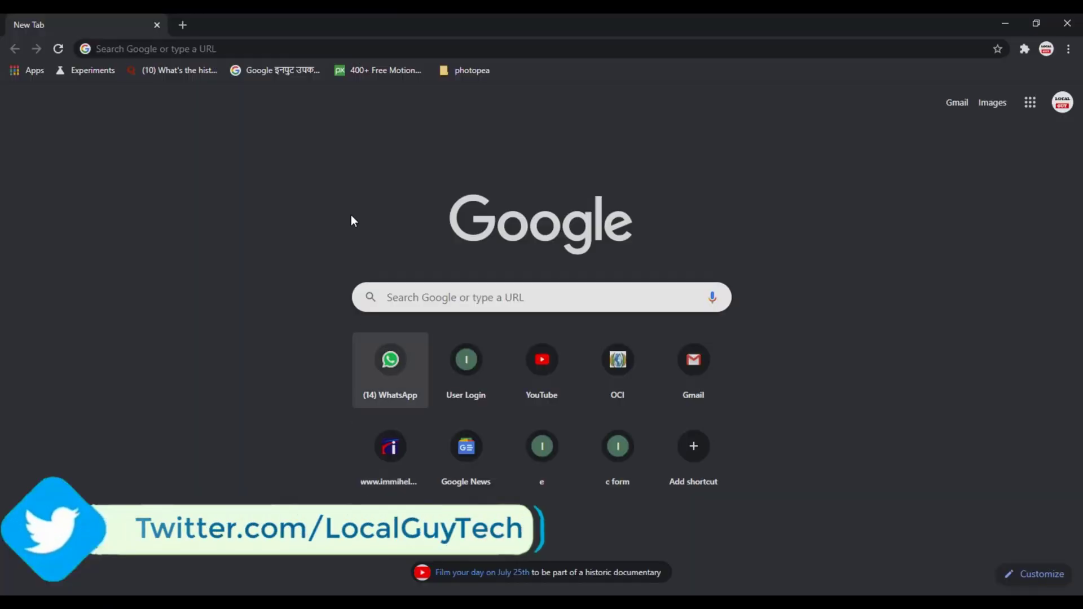
# - Load the router's web page at 192.168.1.1 in Chrome
pyautogui.click(246, 48)
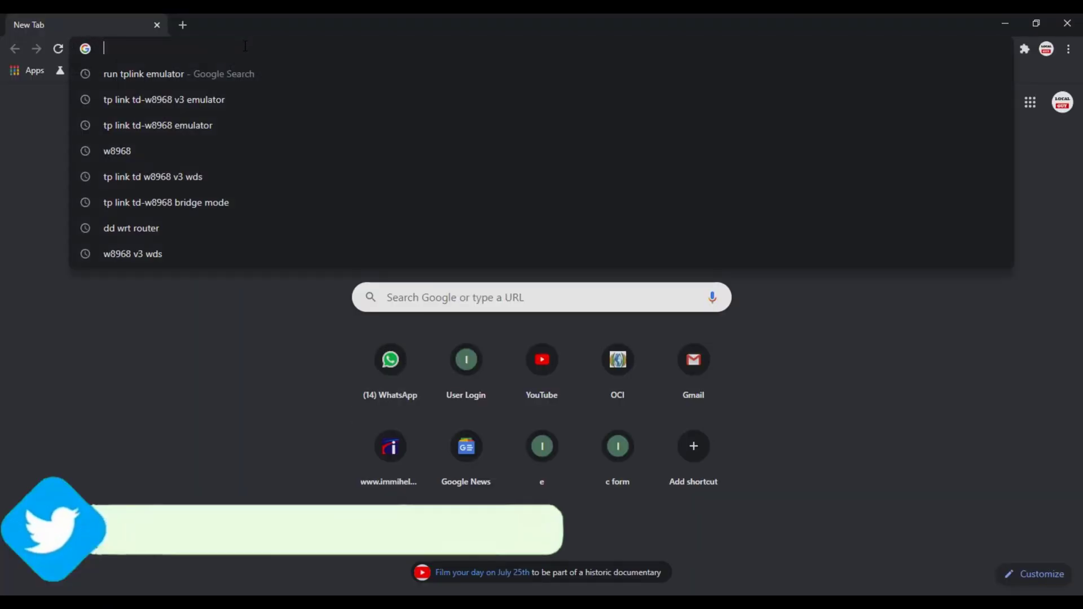
pyautogui.write('192.168.1.1')
pyautogui.press('Return')
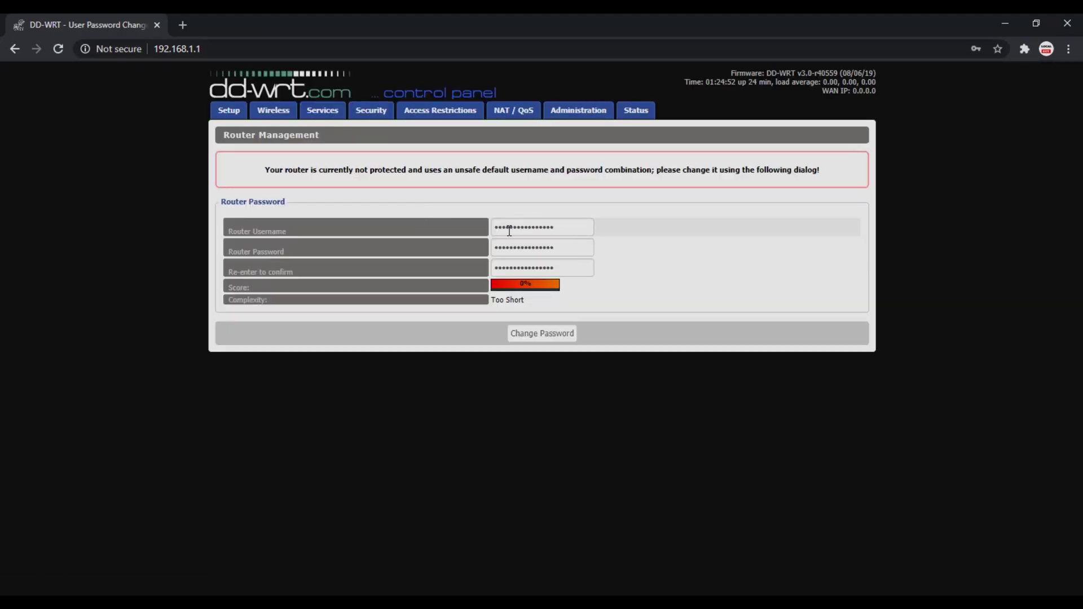
# - Replace the default router login with a new username and password, confirmed twice
pyautogui.doubleClick(520, 227)
pyautogui.write('admin')
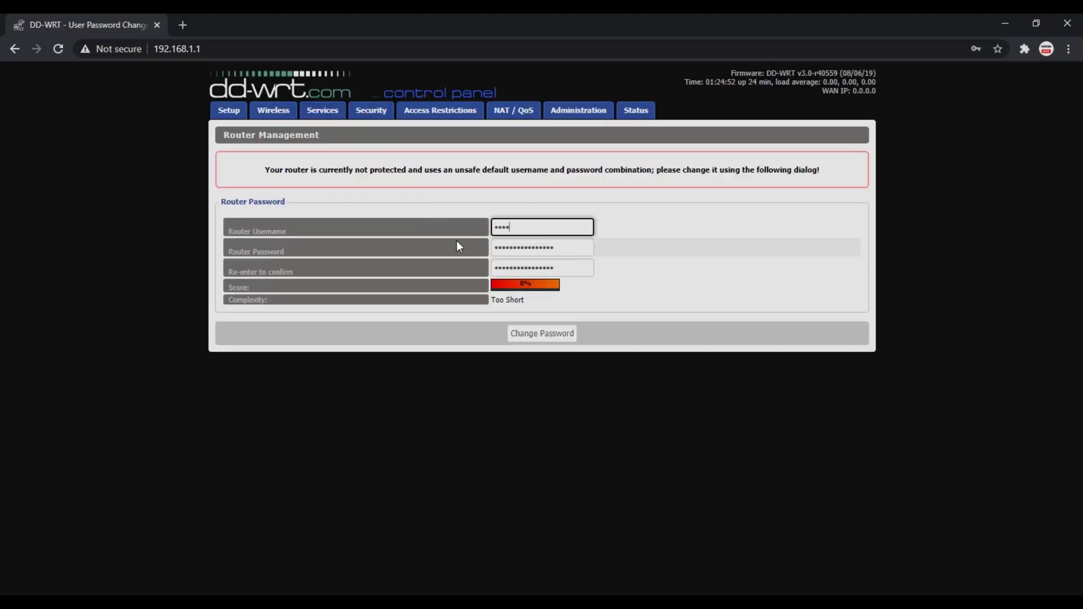
pyautogui.press('Tab')
pyautogui.write('admin')
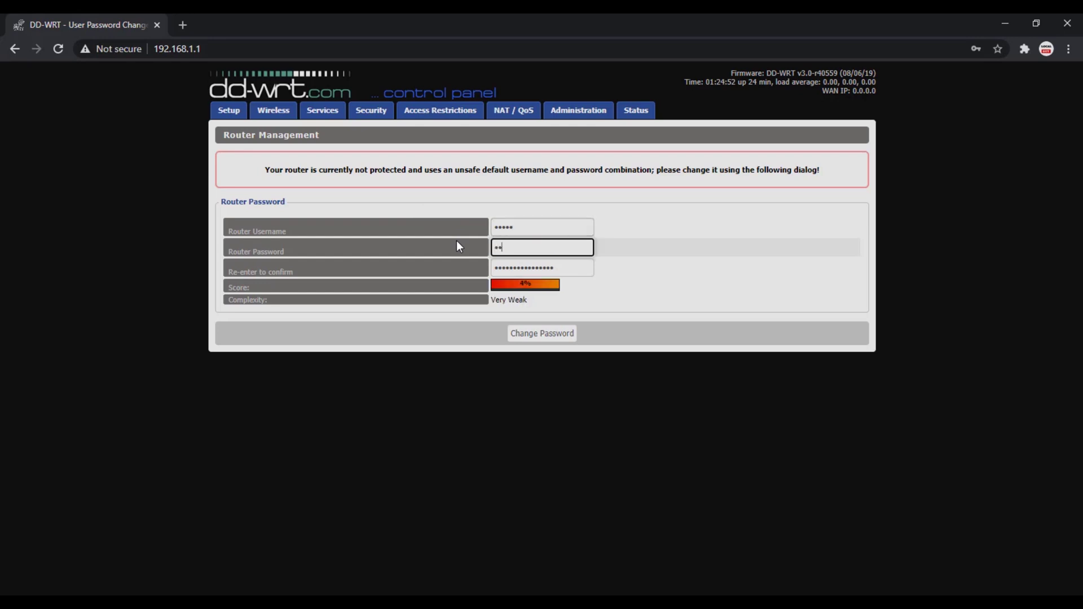
pyautogui.press('Tab')
pyautogui.write('admin')
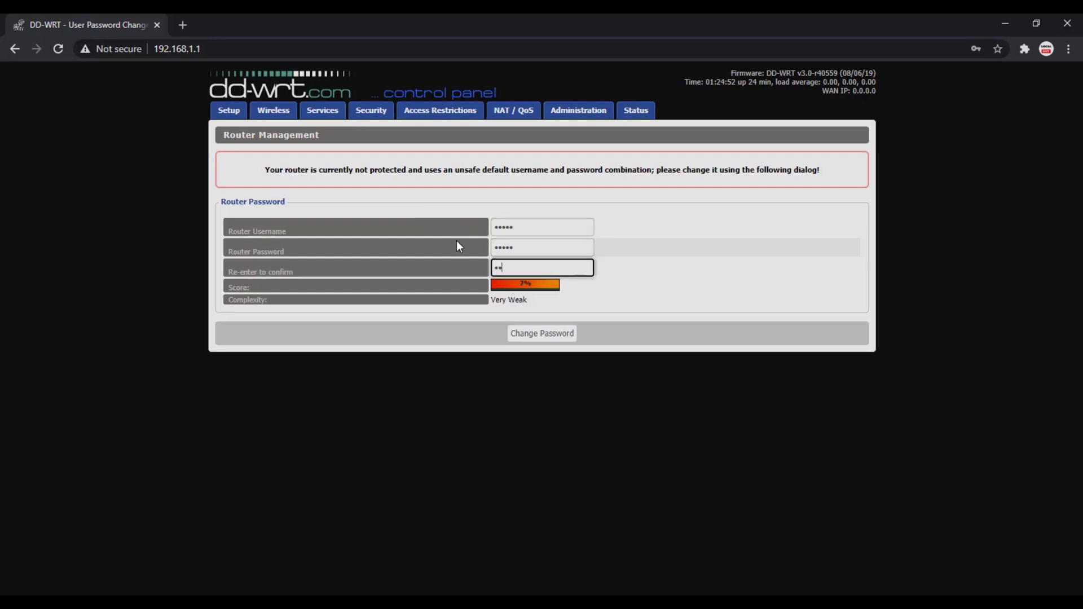
pyautogui.click(520, 335)
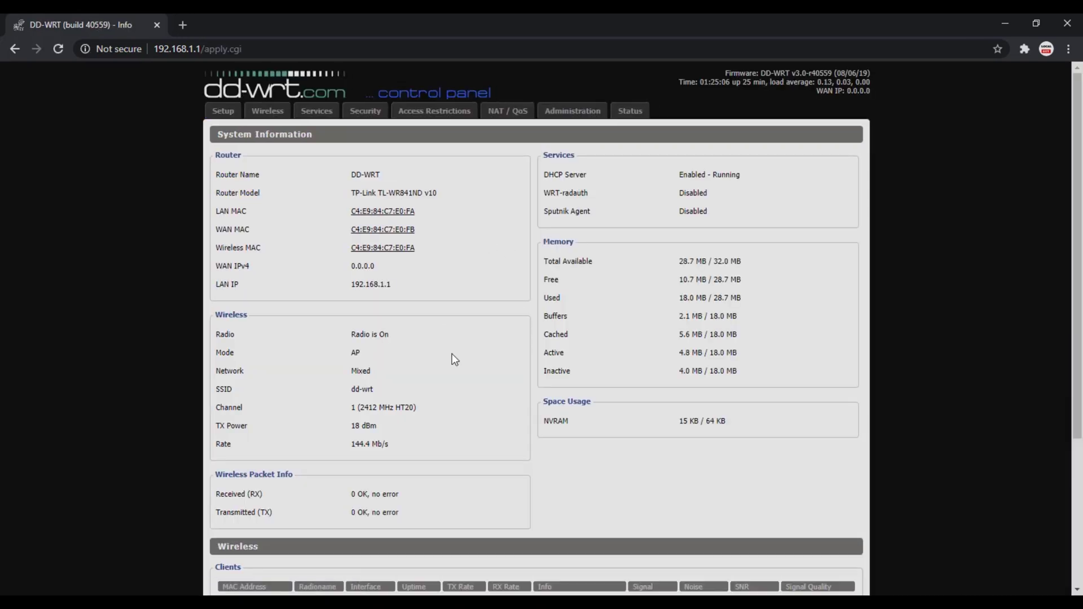
# - On Basic Setup, set WAN Connection Type to Disabled and enable STP
pyautogui.scroll(-4, 457, 357)
pyautogui.click(219, 116)
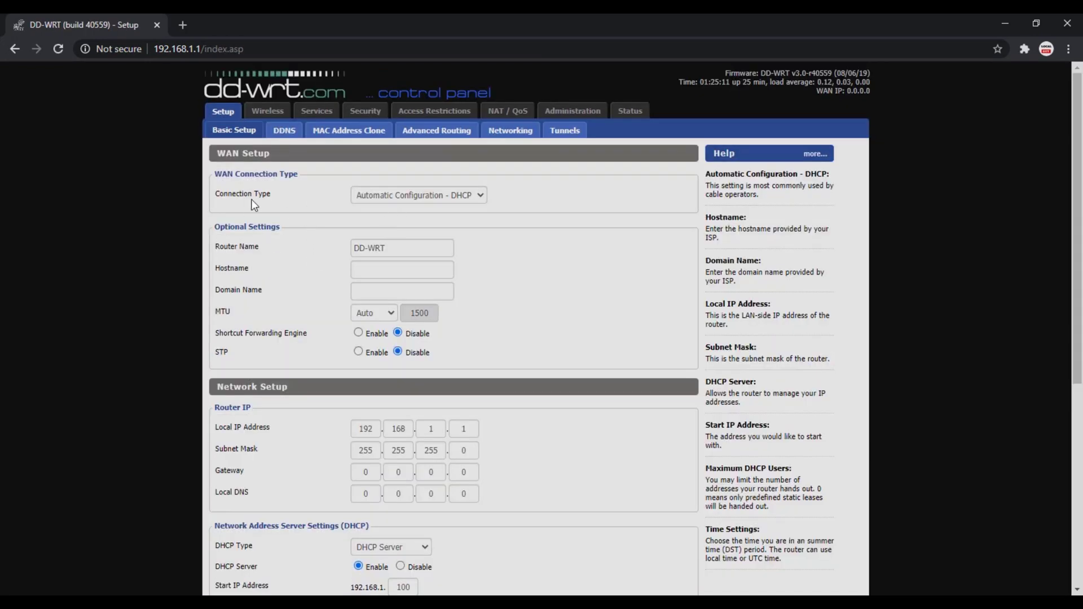
pyautogui.moveTo(228, 177); pyautogui.dragTo(302, 176)
pyautogui.click(334, 186)
pyautogui.click(399, 198)
pyautogui.click(390, 209)
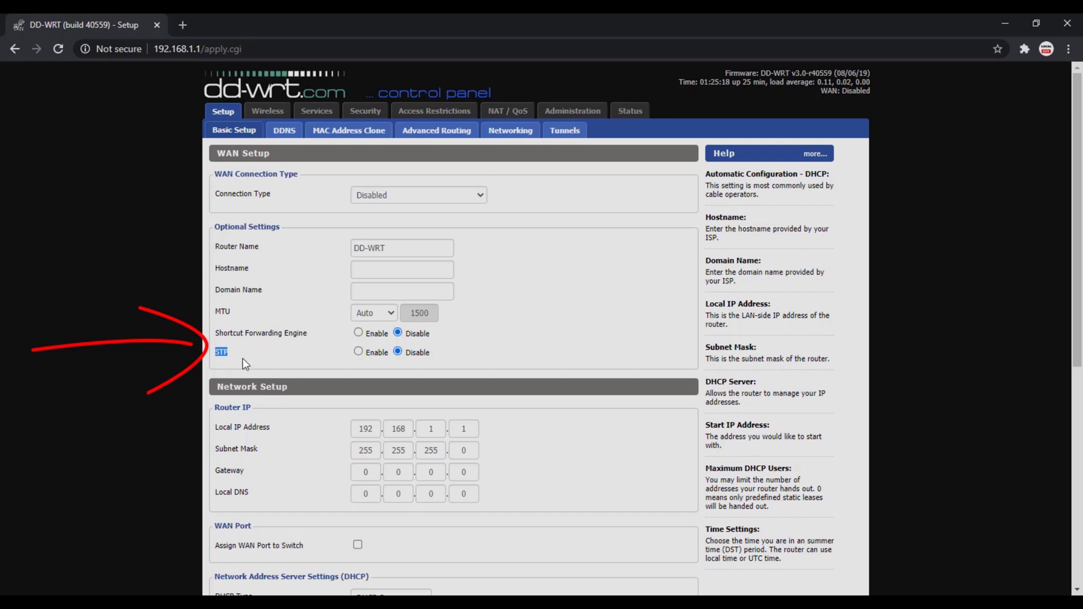
pyautogui.click(359, 352)
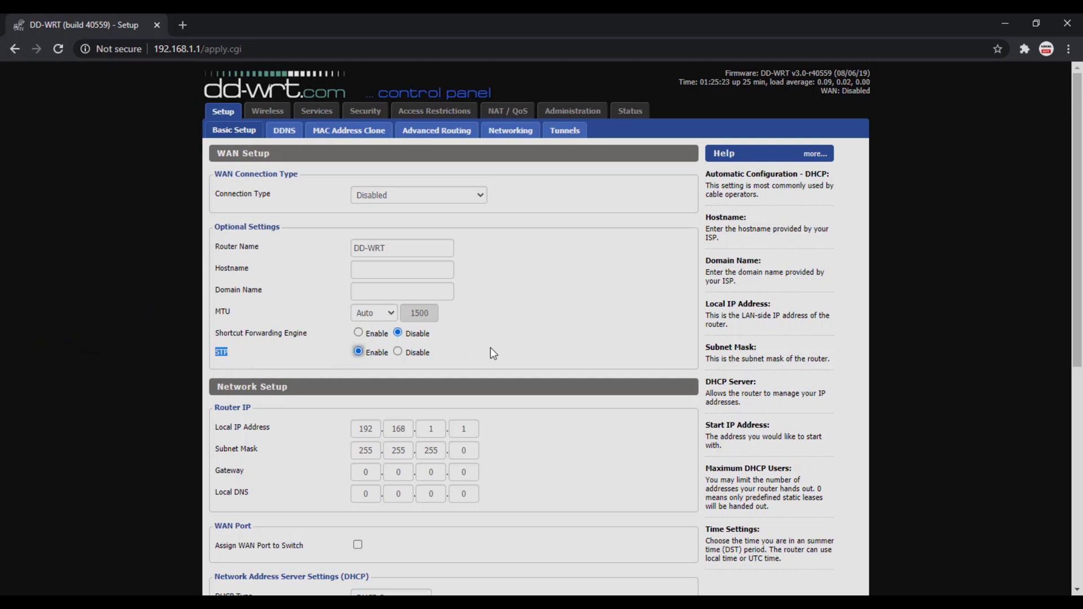
pyautogui.scroll(-2, 492, 348)
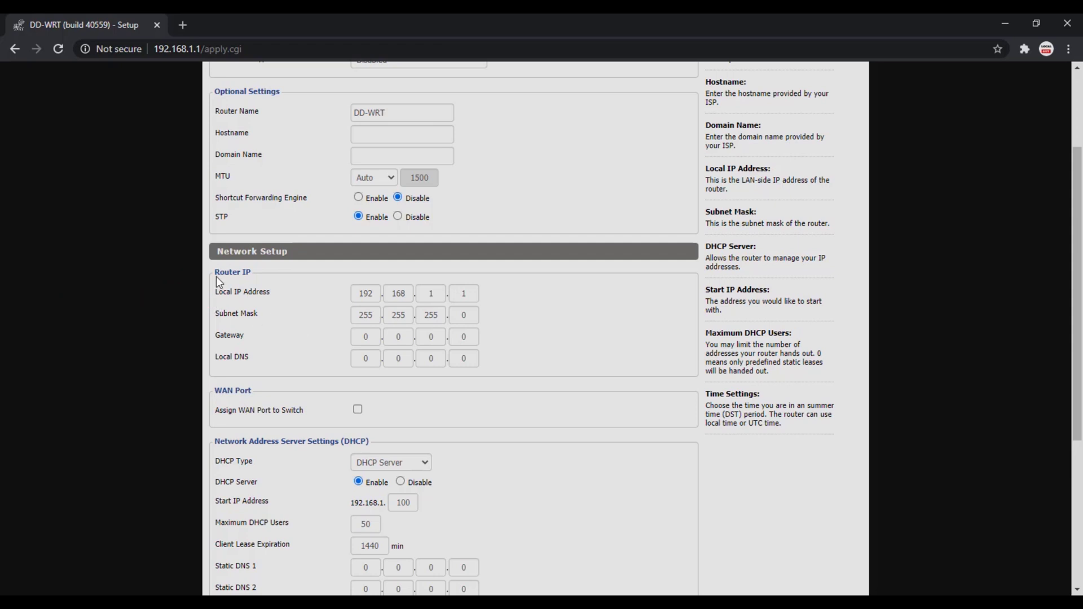
# - Change the local IP's last octet to 150, making it 192.168.1.150
pyautogui.moveTo(217, 276); pyautogui.dragTo(252, 276)
pyautogui.click(270, 288)
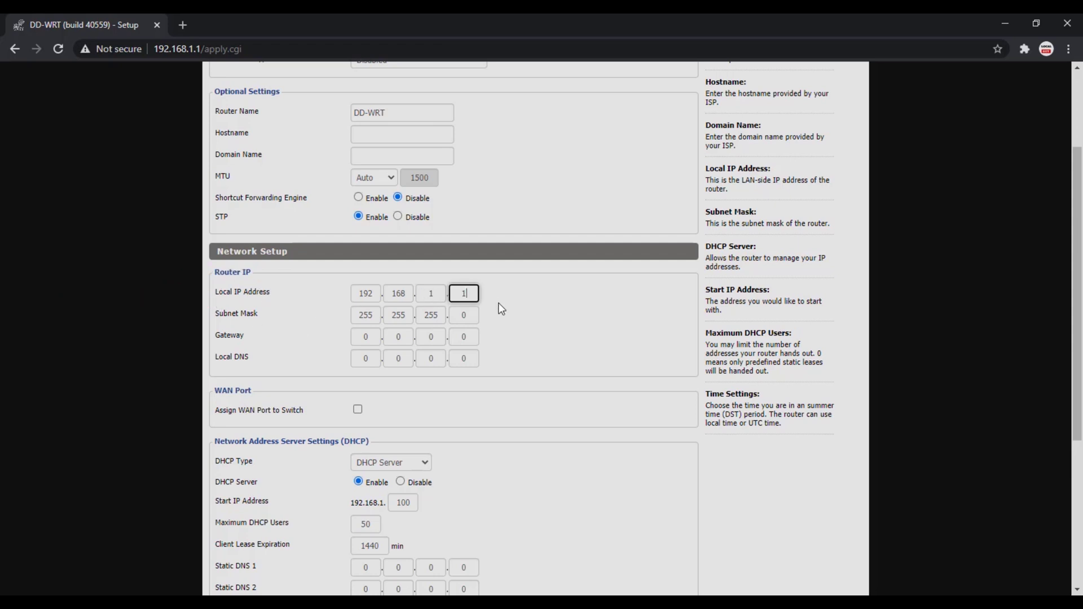
pyautogui.click(363, 324)
# - Enter 192.168.1.1 as the gateway and begin the local DNS address
pyautogui.click(378, 342)
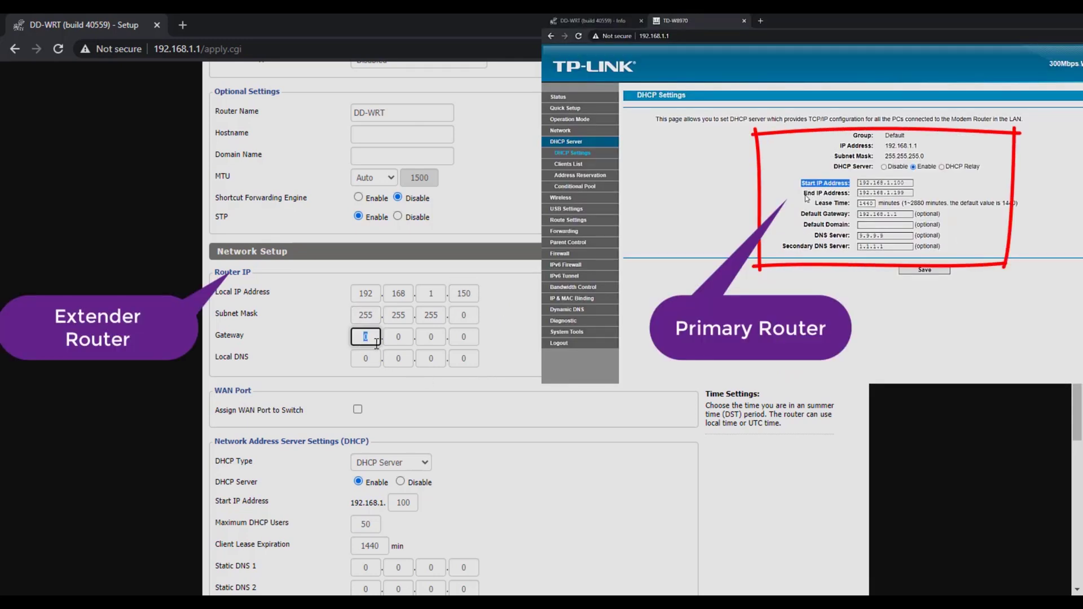
pyautogui.write('1')
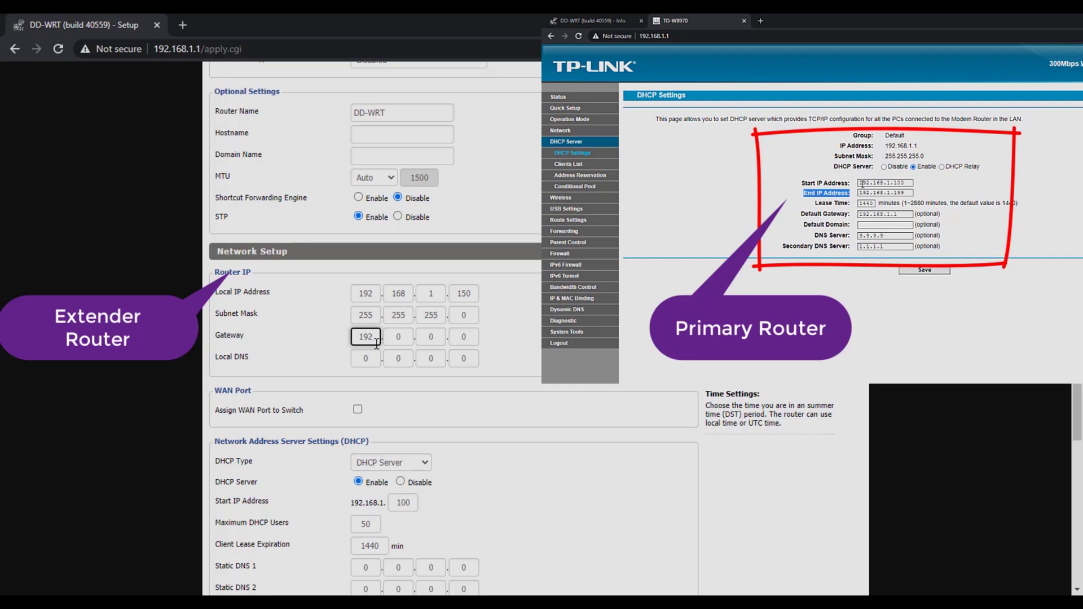
pyautogui.write('92')
pyautogui.press('Tab')
pyautogui.write('16')
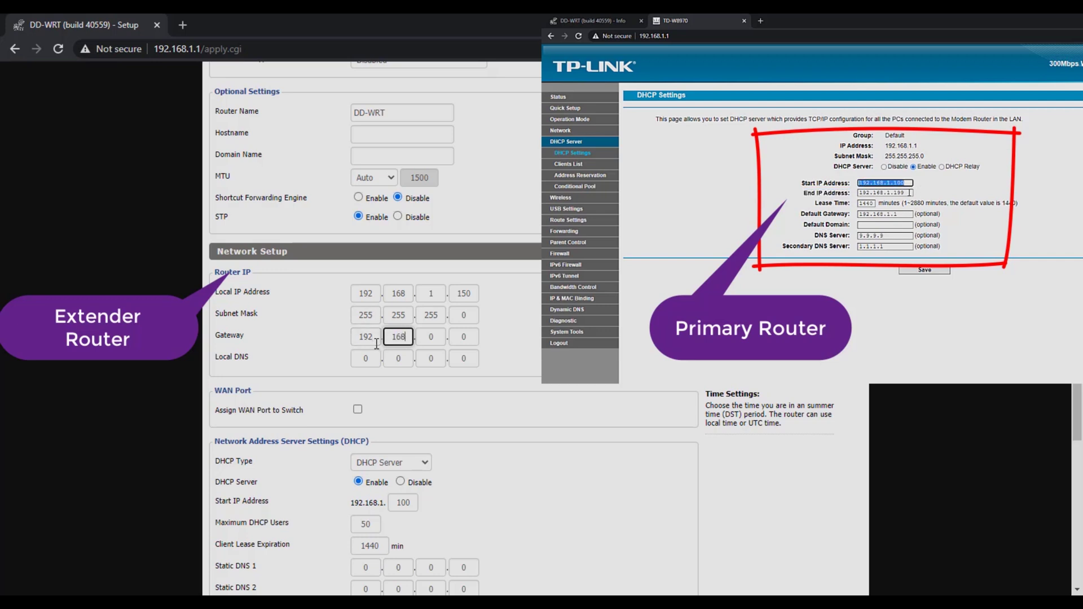
pyautogui.press('Tab')
pyautogui.write('1')
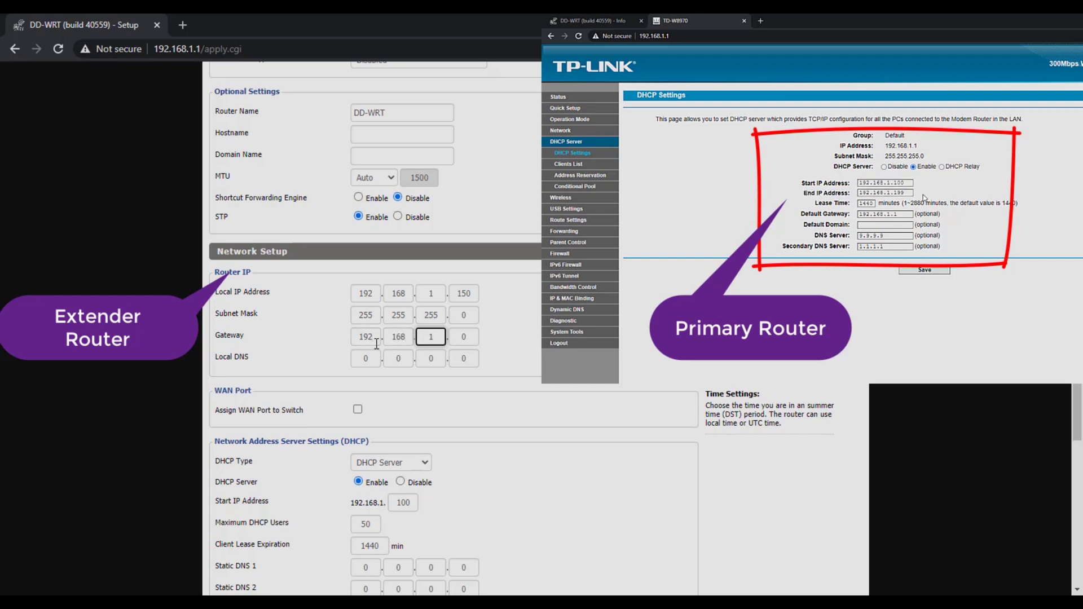
pyautogui.press('Tab')
pyautogui.write('1')
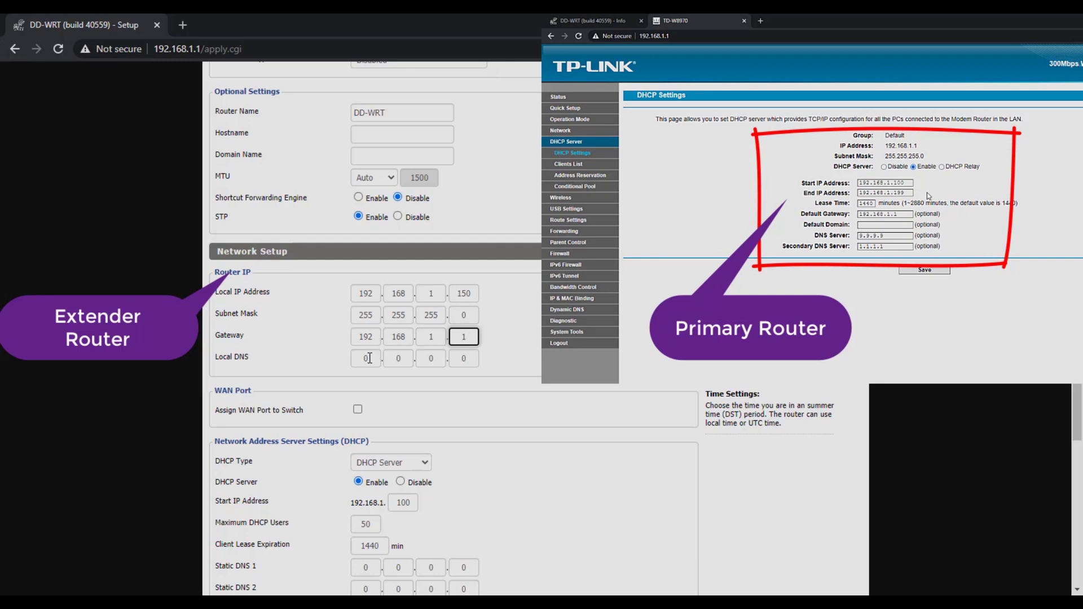
pyautogui.press('Tab')
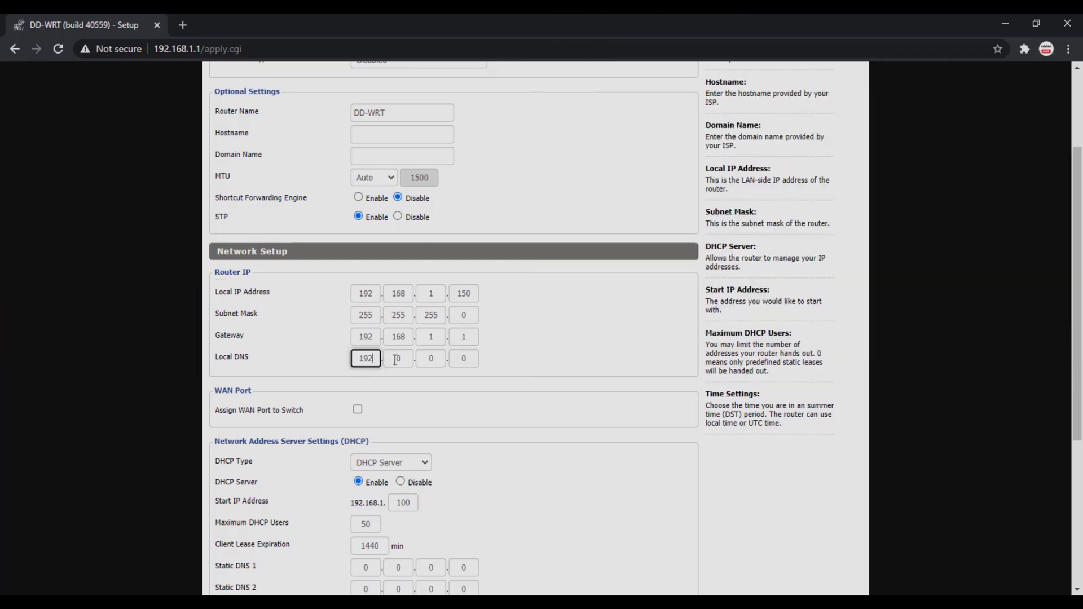
pyautogui.write('192')
pyautogui.press('Tab')
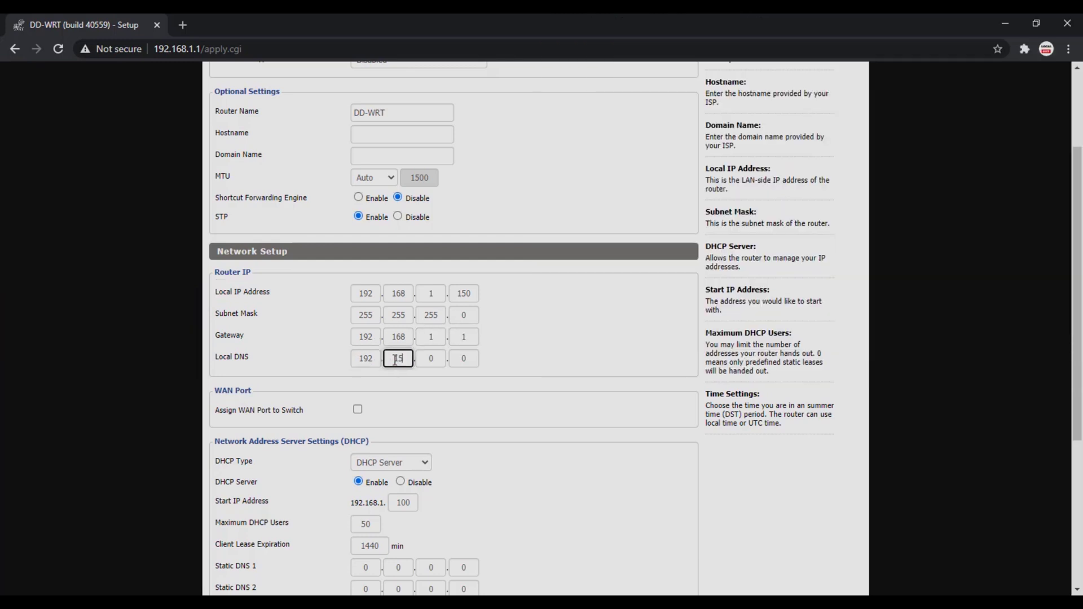
pyautogui.press('Tab')
pyautogui.press('Tab')
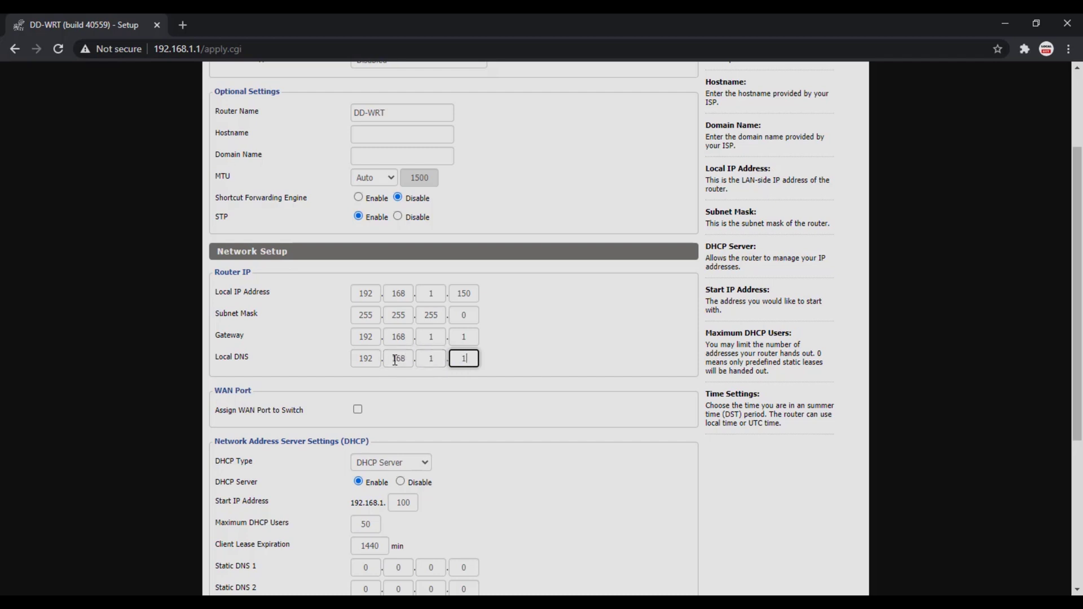
# - Finish local DNS as 192.168.1.1, turn off the DHCP server, and save Basic Setup
pyautogui.write('1')
pyautogui.click(639, 350)
pyautogui.scroll(-2, 639, 349)
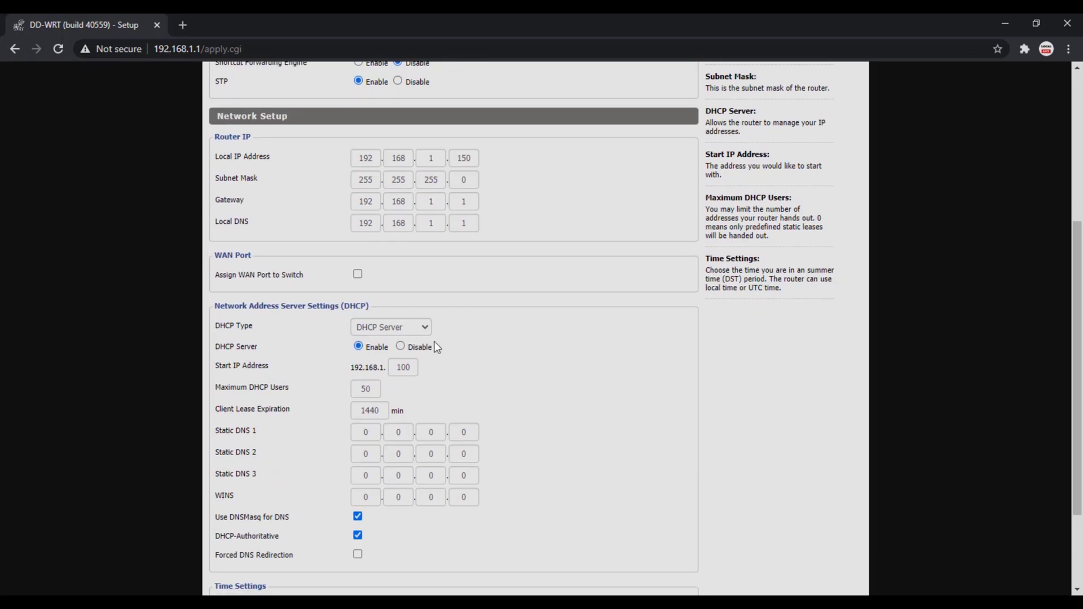
pyautogui.moveTo(224, 349); pyautogui.dragTo(240, 349)
pyautogui.tripleClick(223, 347)
pyautogui.click(410, 350)
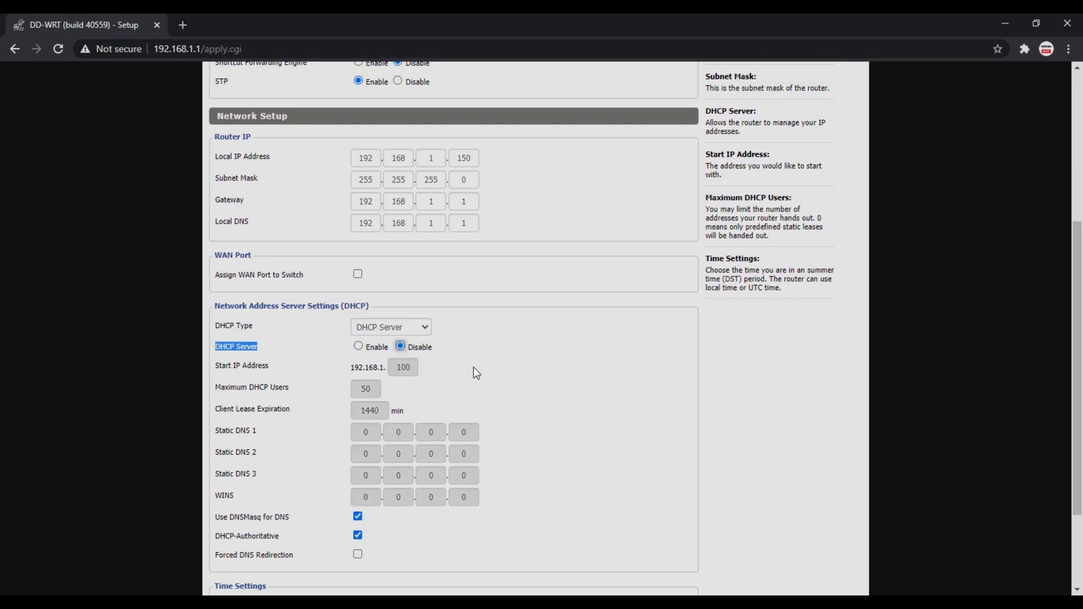
pyautogui.scroll(-3, 497, 369)
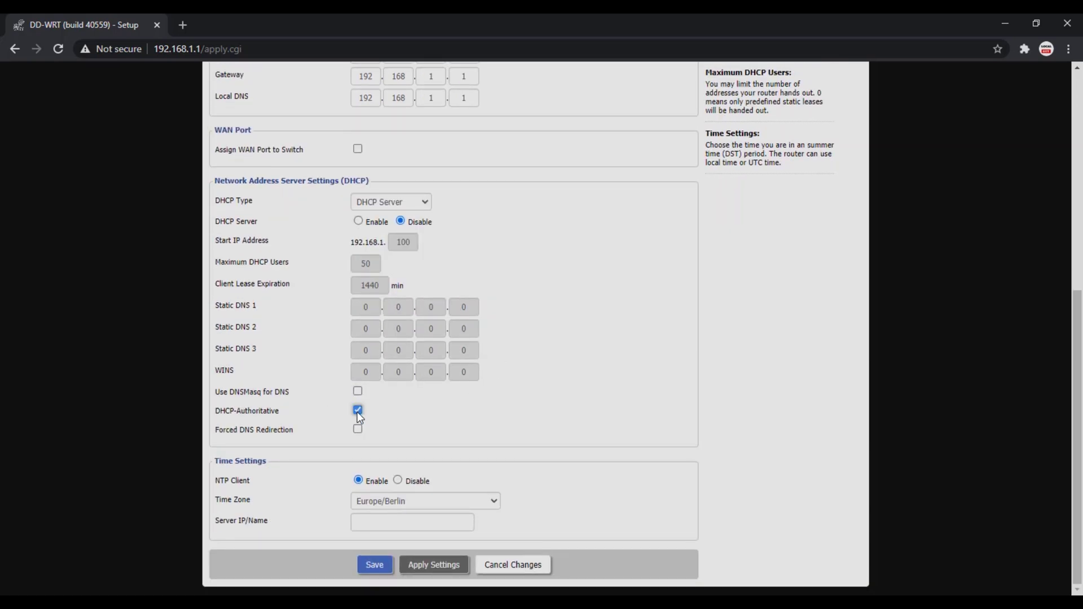
pyautogui.click(373, 567)
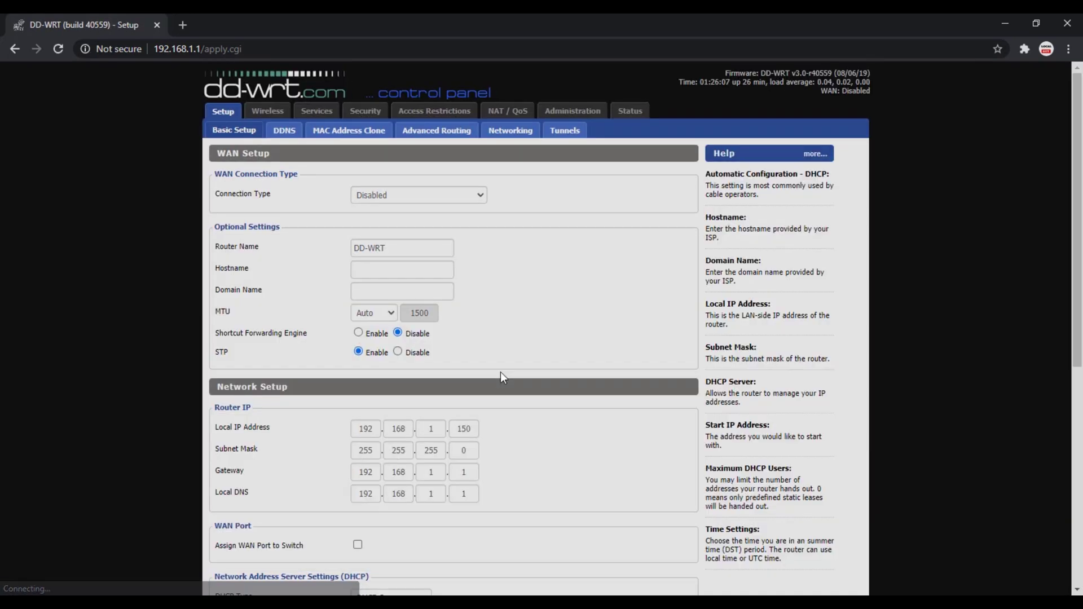
# - Switch the Advanced Routing operating mode from Gateway to Router and save
pyautogui.click(424, 136)
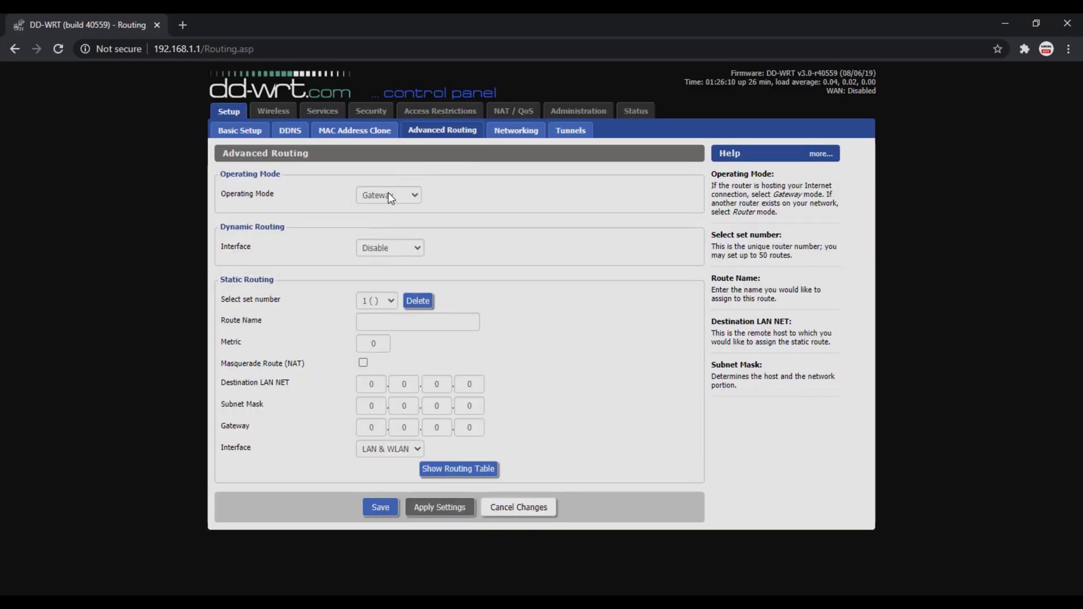
pyautogui.click(388, 194)
pyautogui.click(371, 241)
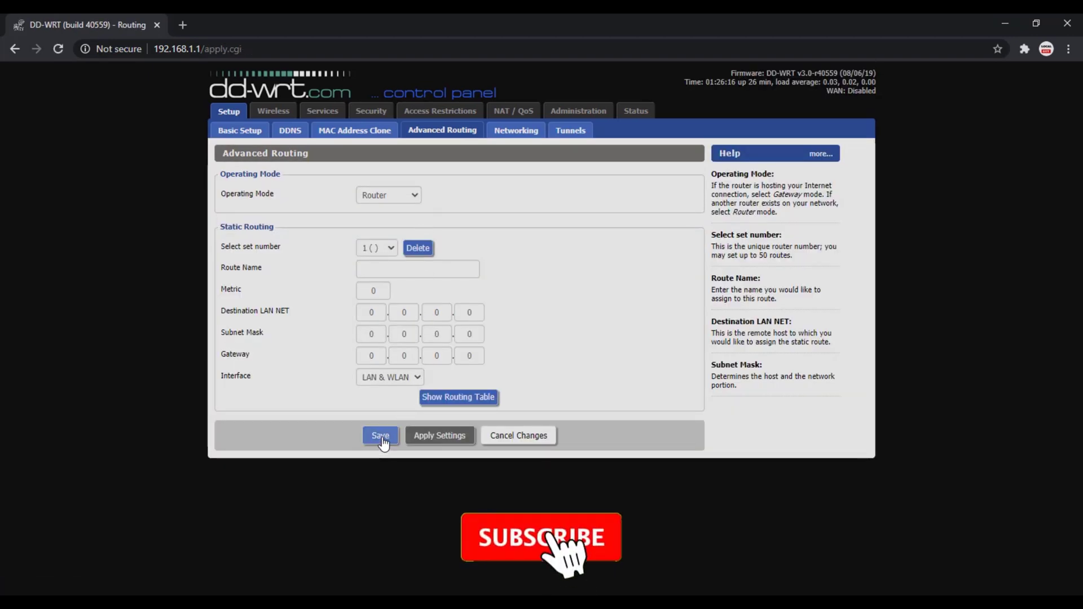
pyautogui.click(395, 434)
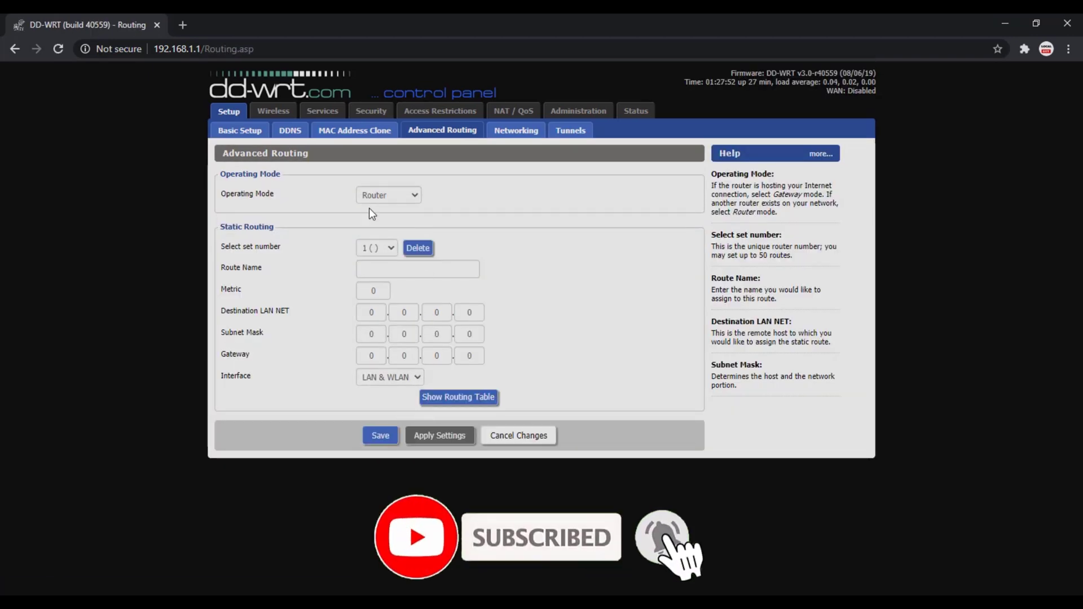
# - Disable Dnsmasq and the ttraff Daemon on the Services page and save
pyautogui.click(322, 112)
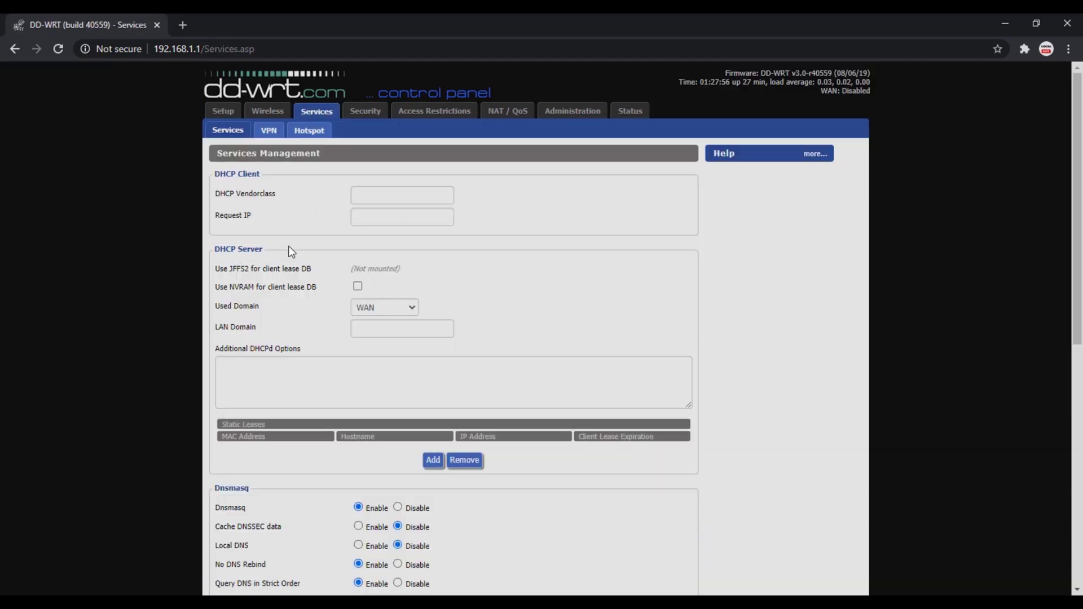
pyautogui.scroll(-5, 269, 293)
pyautogui.doubleClick(226, 236)
pyautogui.click(398, 237)
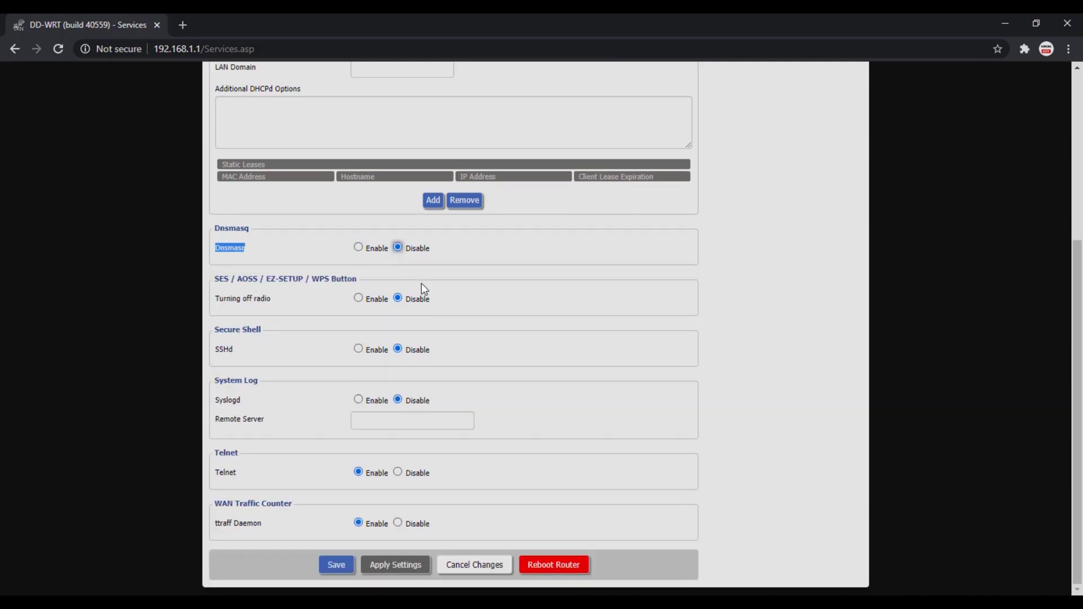
pyautogui.moveTo(209, 507); pyautogui.dragTo(293, 504)
pyautogui.click(398, 524)
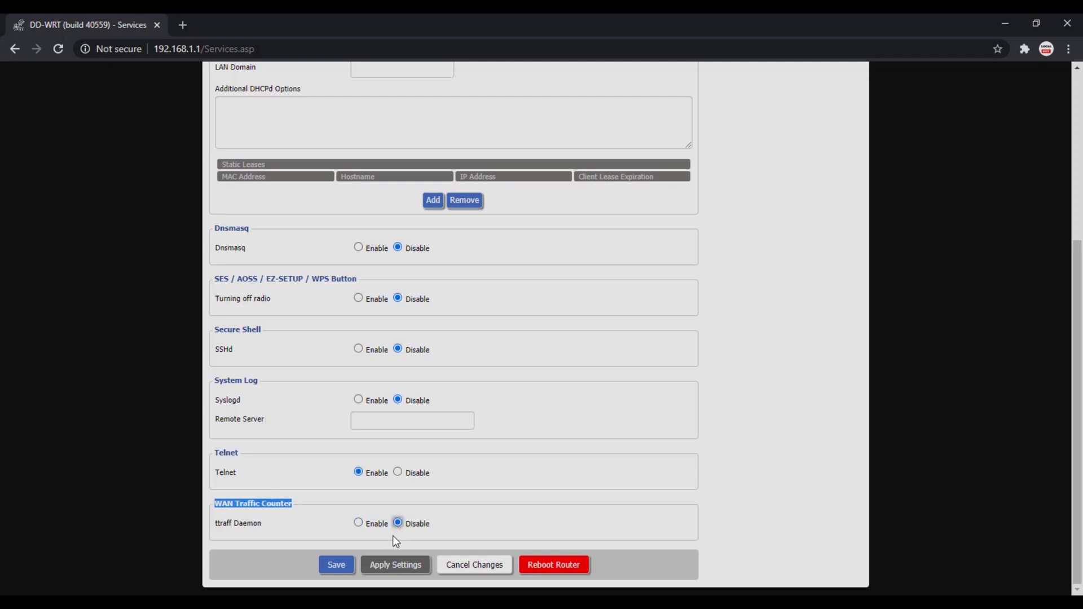
pyautogui.click(334, 566)
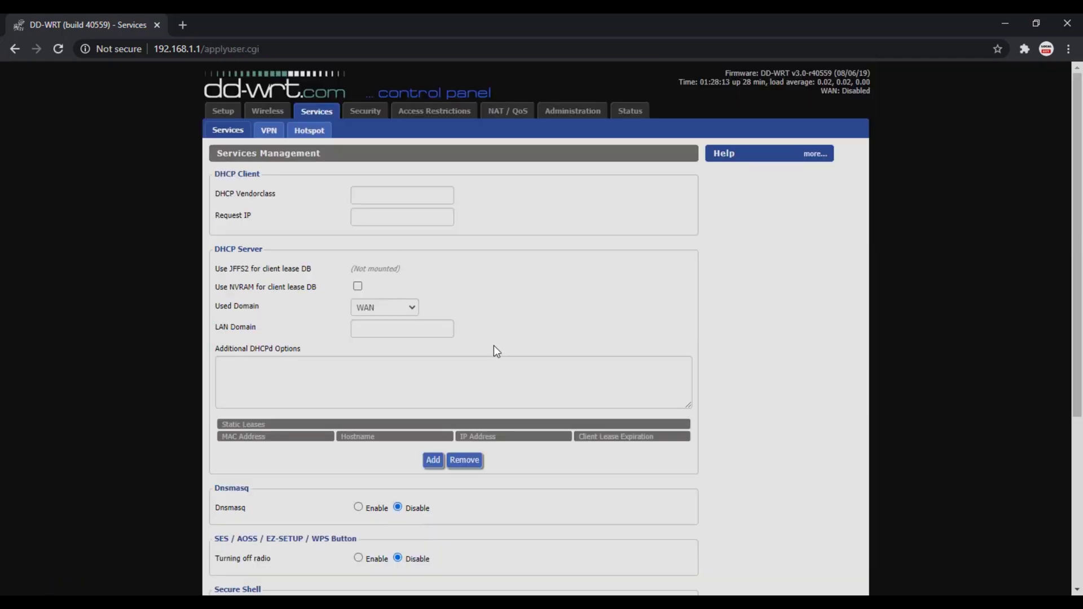
# - Disable the SPI firewall on the Security page and save the change
pyautogui.click(365, 113)
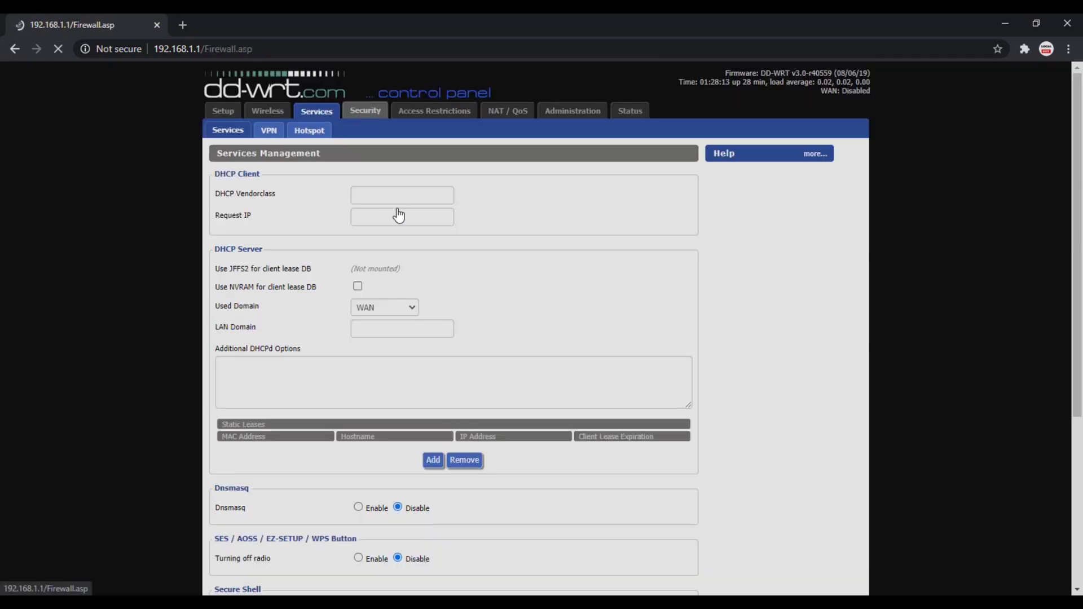
pyautogui.click(397, 194)
pyautogui.scroll(-3, 402, 231)
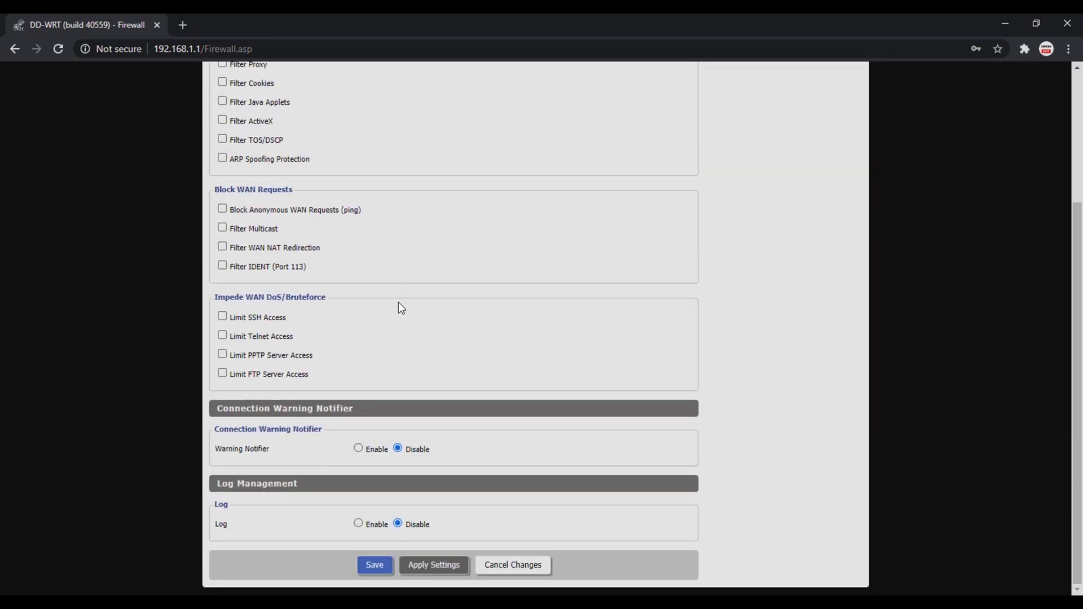
pyautogui.click(379, 566)
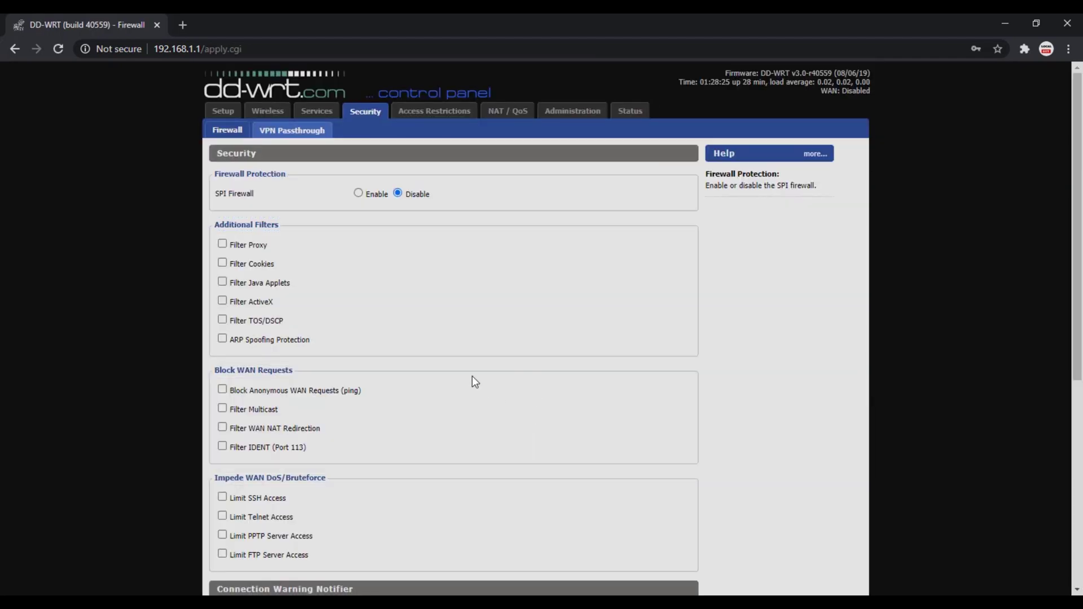
pyautogui.click(264, 111)
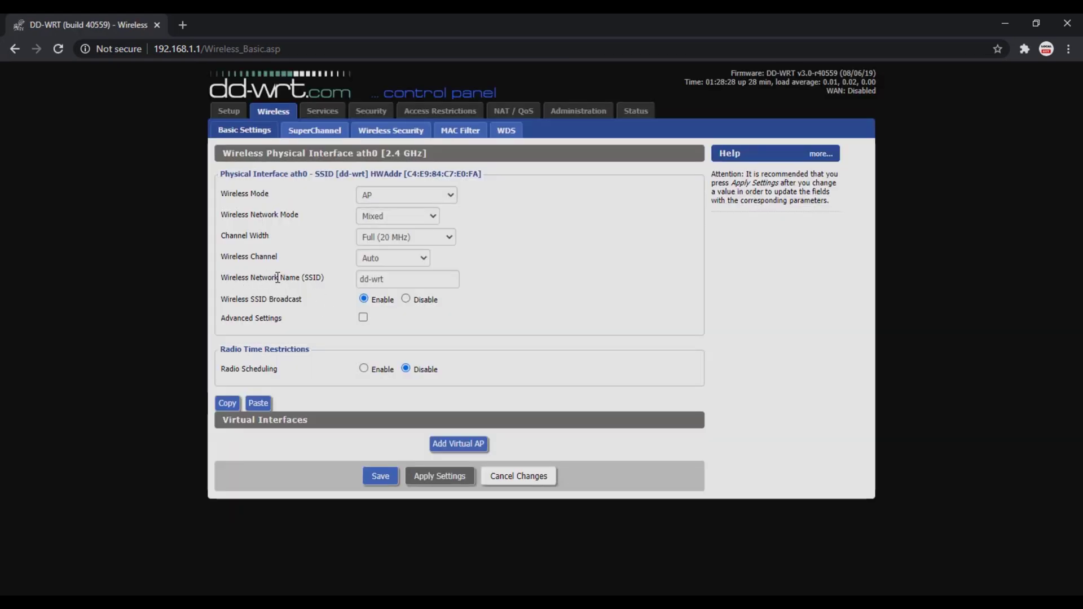
# - Set the wireless channel to 11 - 2462 MHz and save it
pyautogui.click(394, 258)
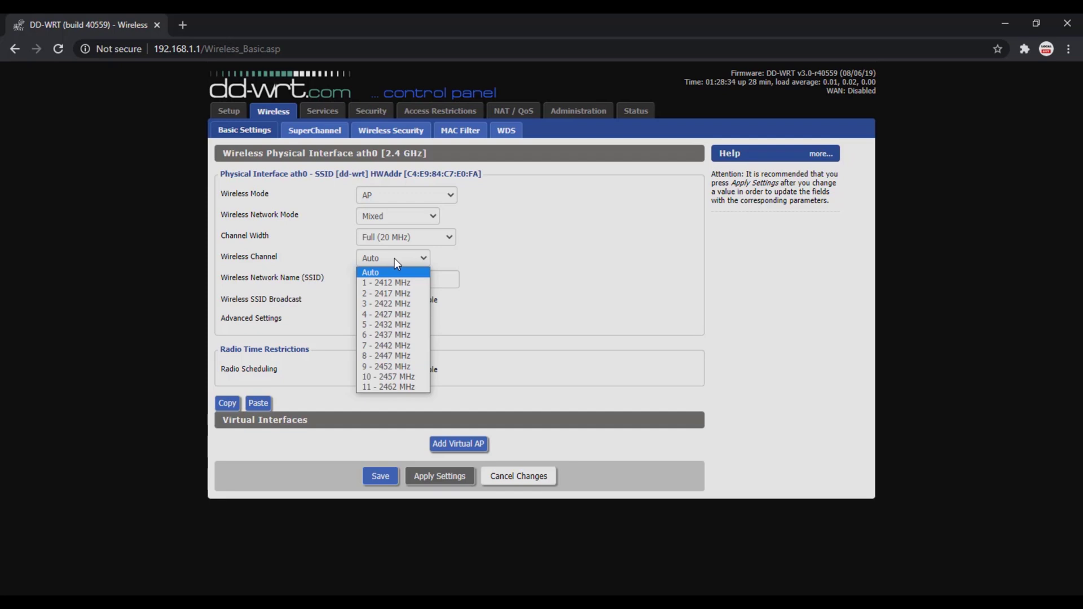
pyautogui.click(371, 388)
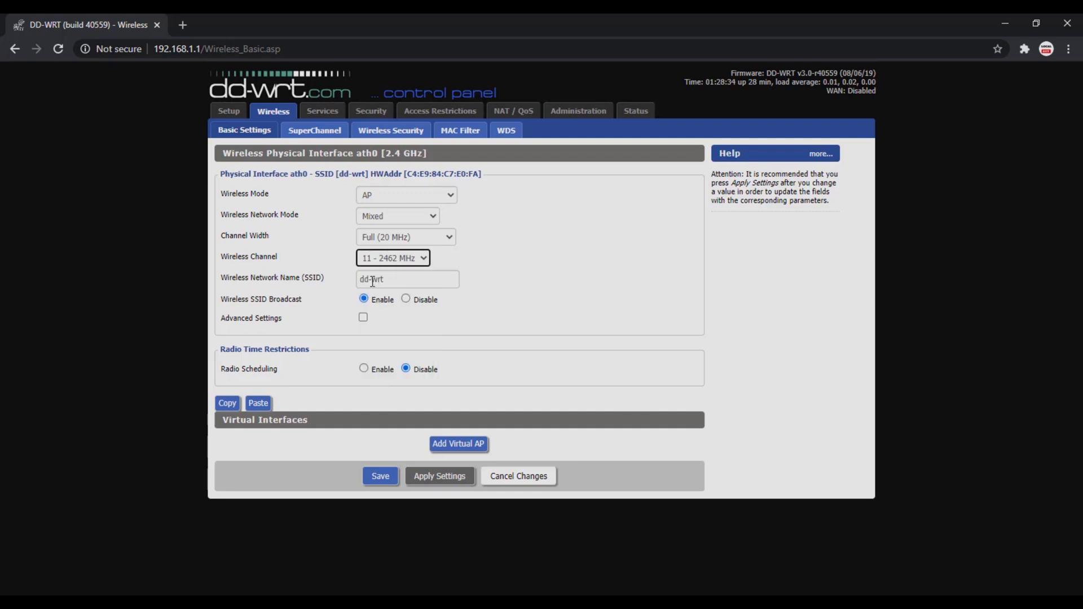
pyautogui.click(382, 477)
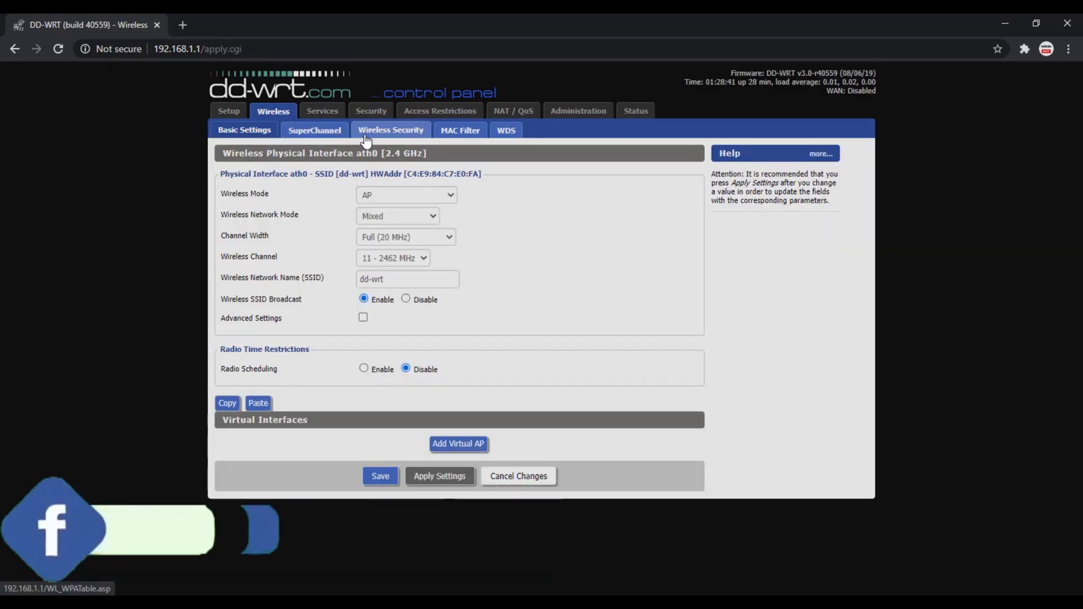
pyautogui.click(390, 134)
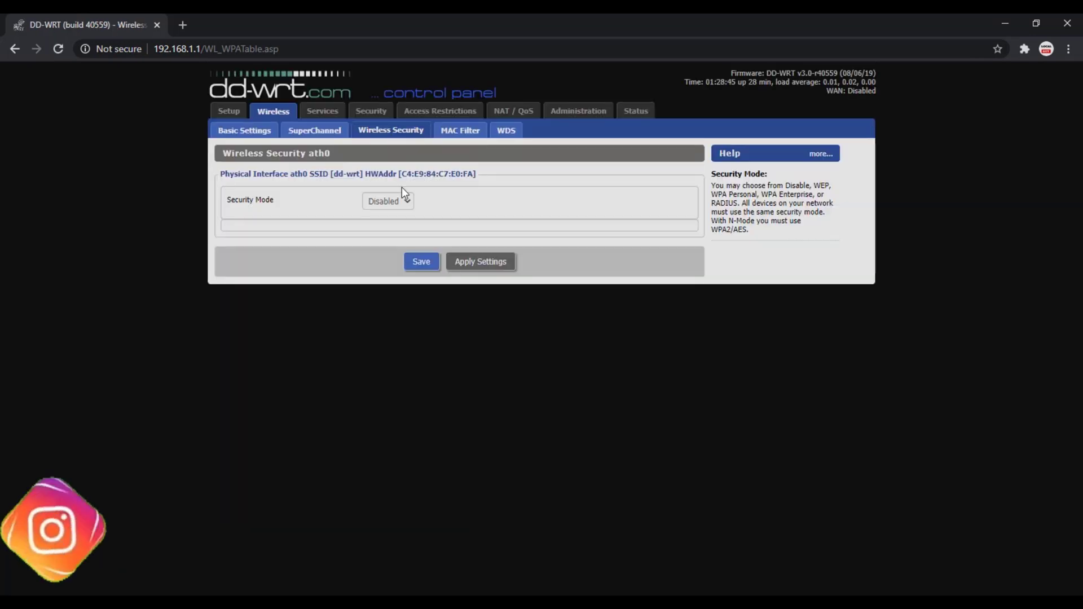
# - Set security mode WPA with WPA2 Personal and CCMP-128 (AES), save, and unmask the shared key
pyautogui.click(404, 201)
pyautogui.click(388, 224)
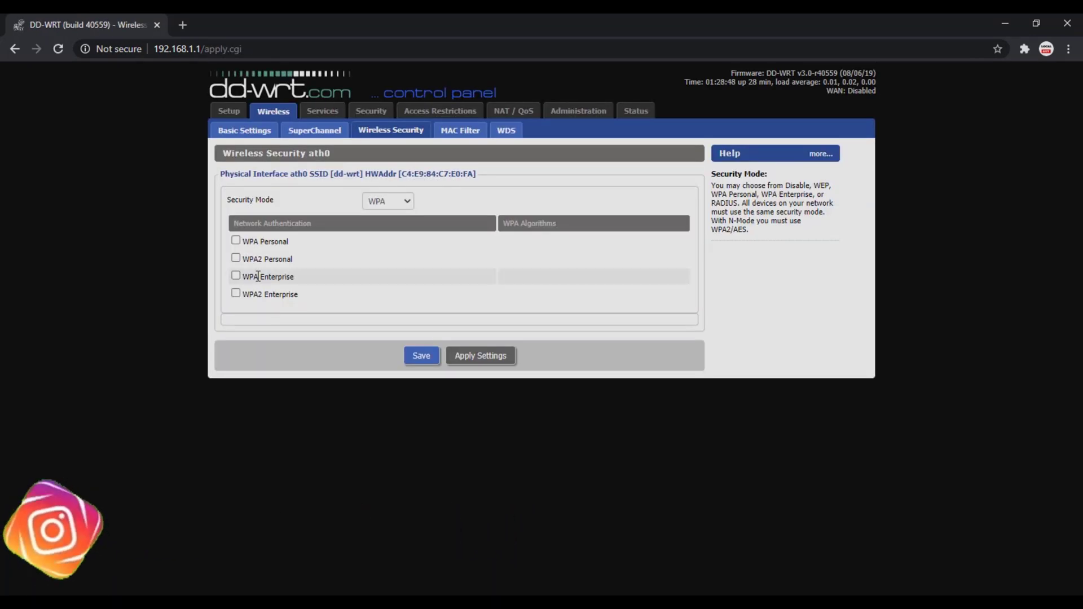
pyautogui.click(234, 259)
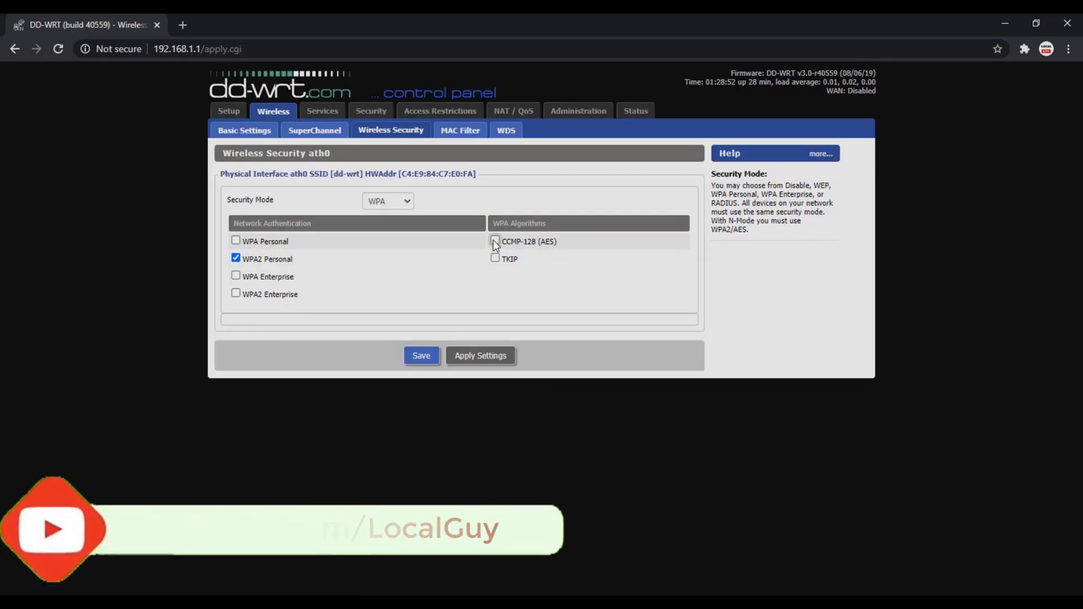
pyautogui.doubleClick(542, 241)
pyautogui.click(432, 359)
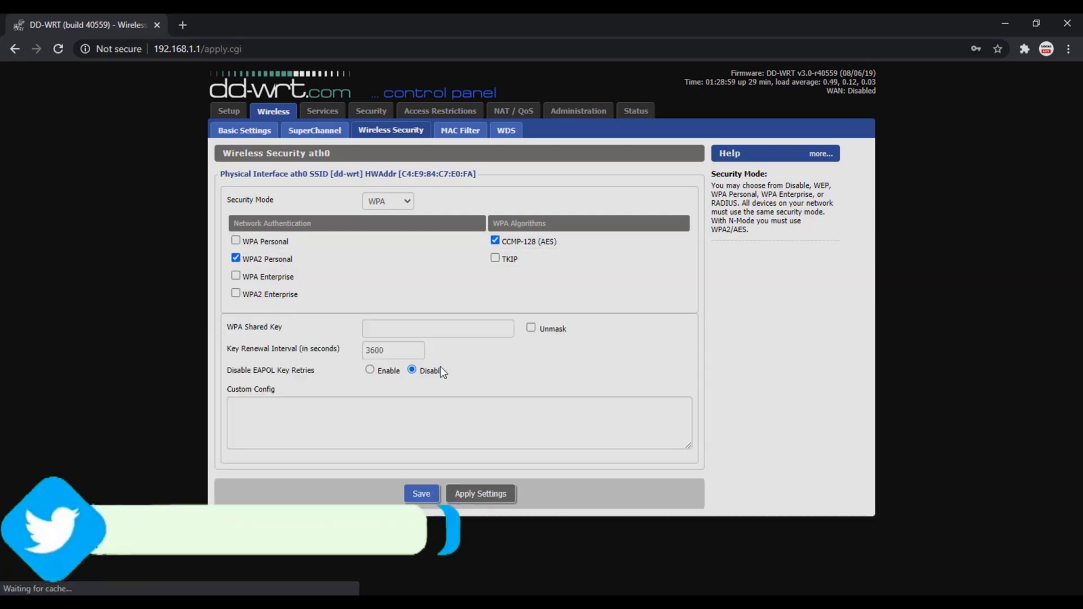
pyautogui.click(413, 332)
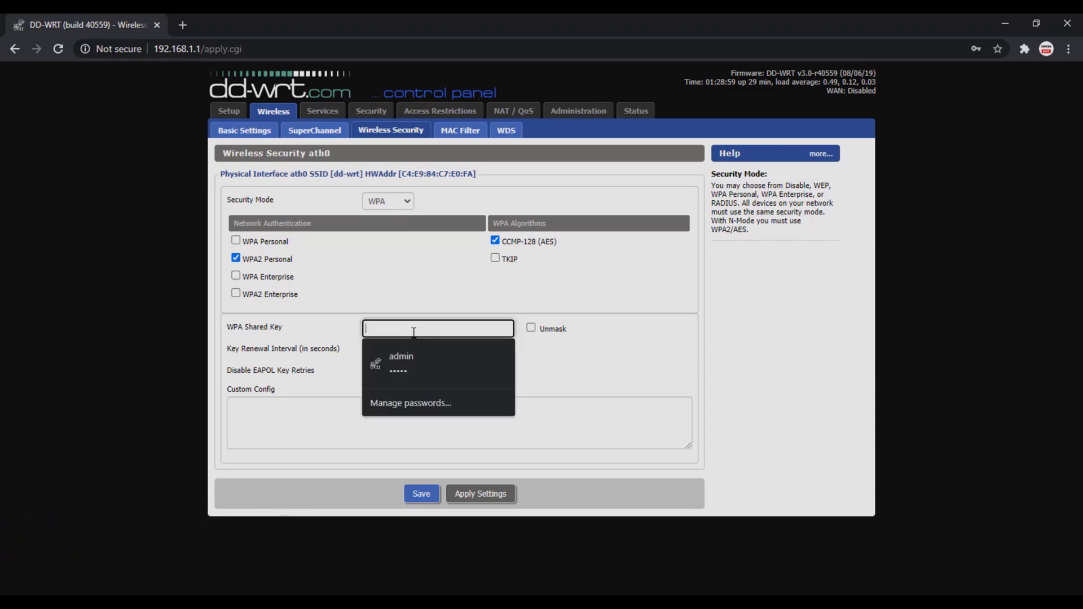
pyautogui.click(531, 329)
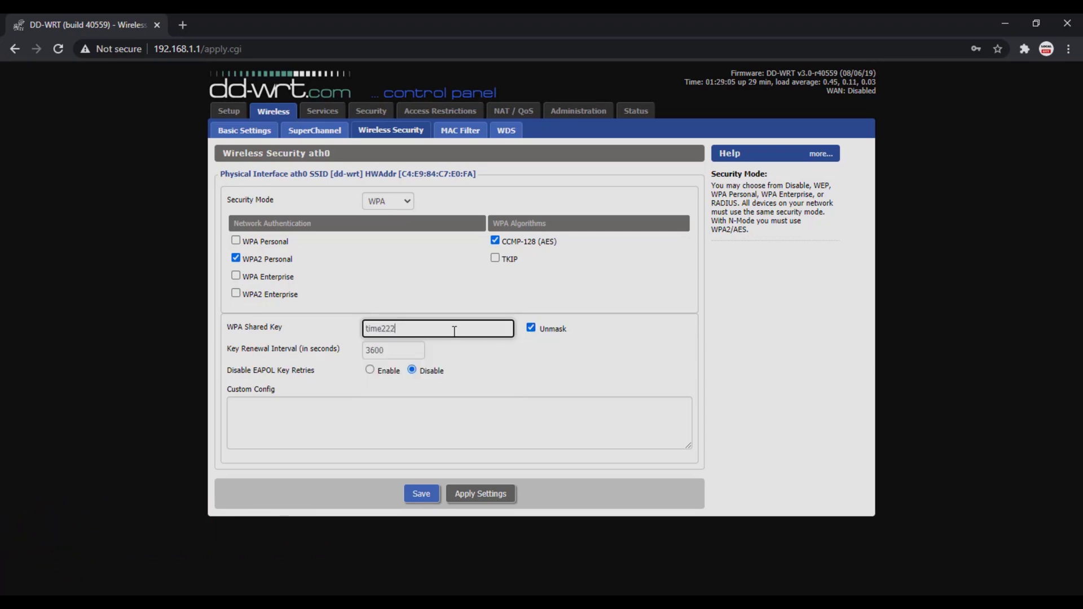
# - Save the wireless security settings and set the first WDS link's mode to LAN
pyautogui.click(420, 495)
pyautogui.click(506, 131)
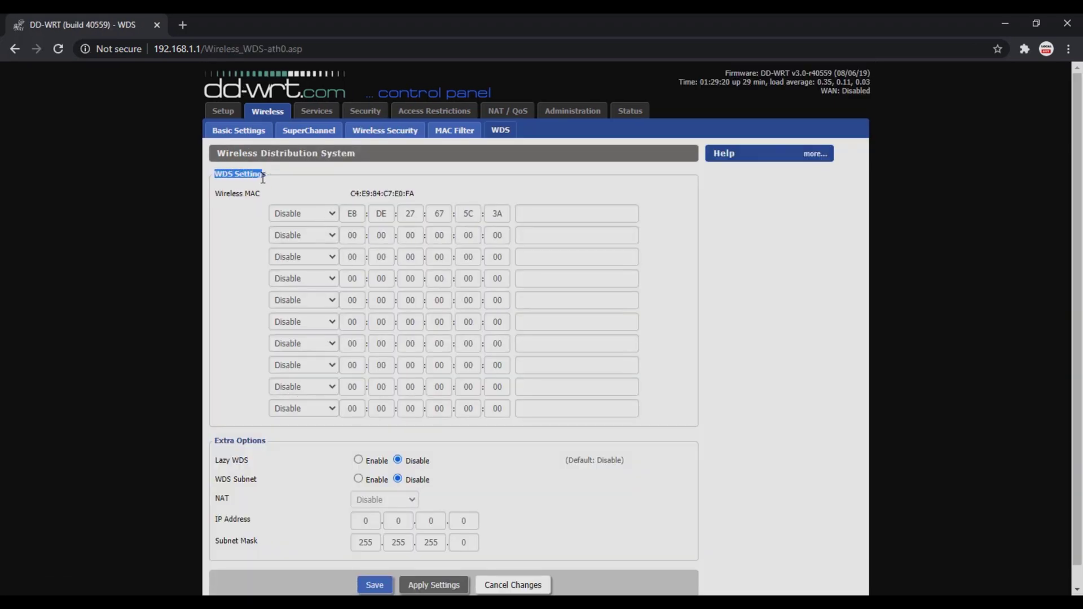
pyautogui.click(304, 214)
pyautogui.click(284, 248)
# - Enter the main router's MAC with description 'Main Router MAC Address', then save and apply
pyautogui.doubleClick(352, 214)
pyautogui.press('Tab')
pyautogui.press('Tab')
pyautogui.press('Tab')
pyautogui.press('Tab')
pyautogui.press('Tab')
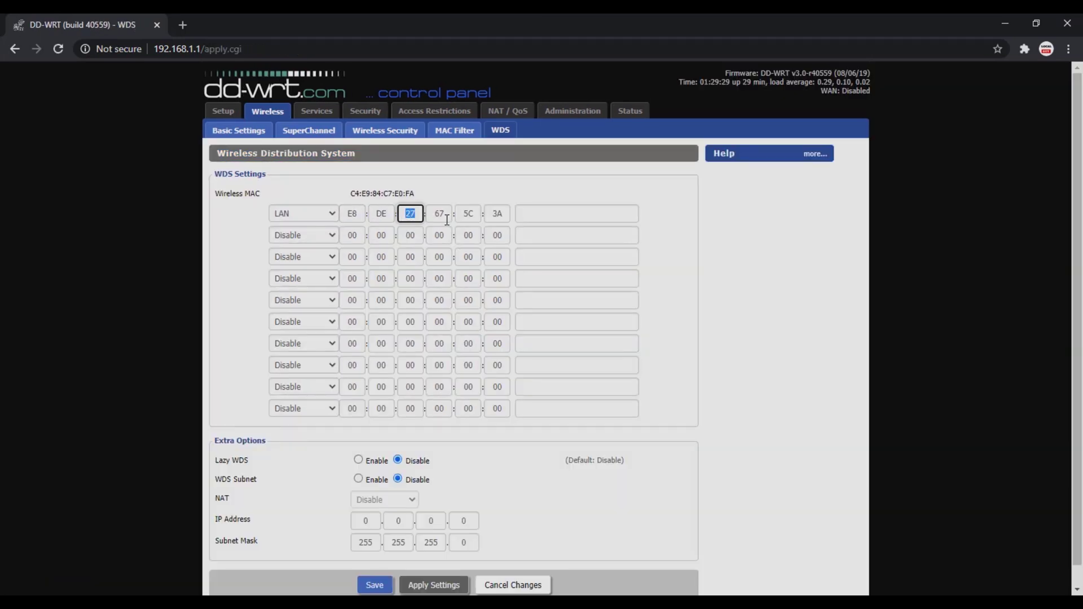
pyautogui.click(575, 219)
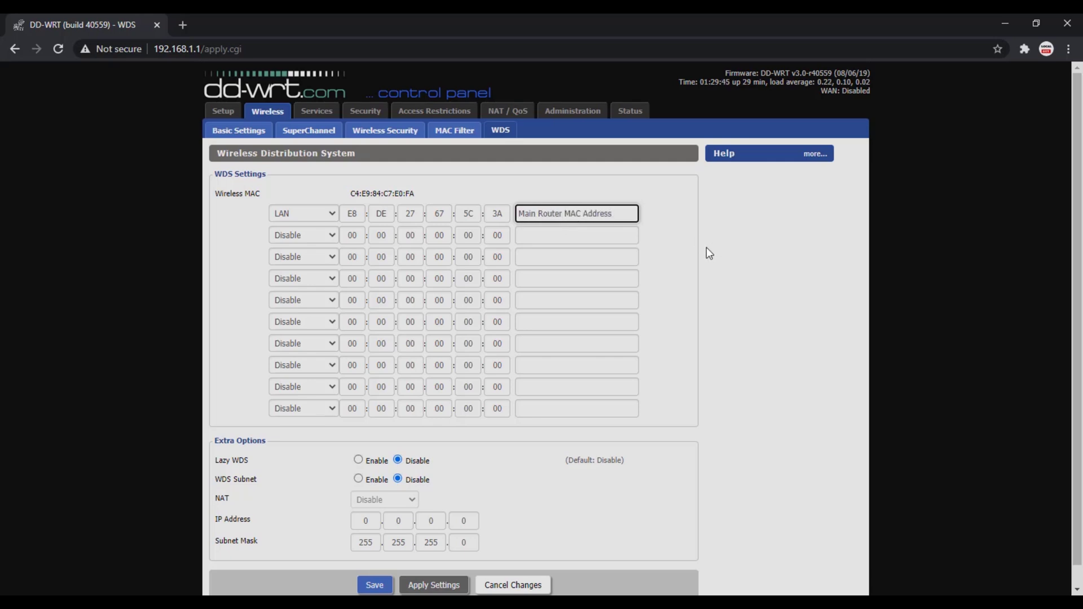
pyautogui.click(374, 585)
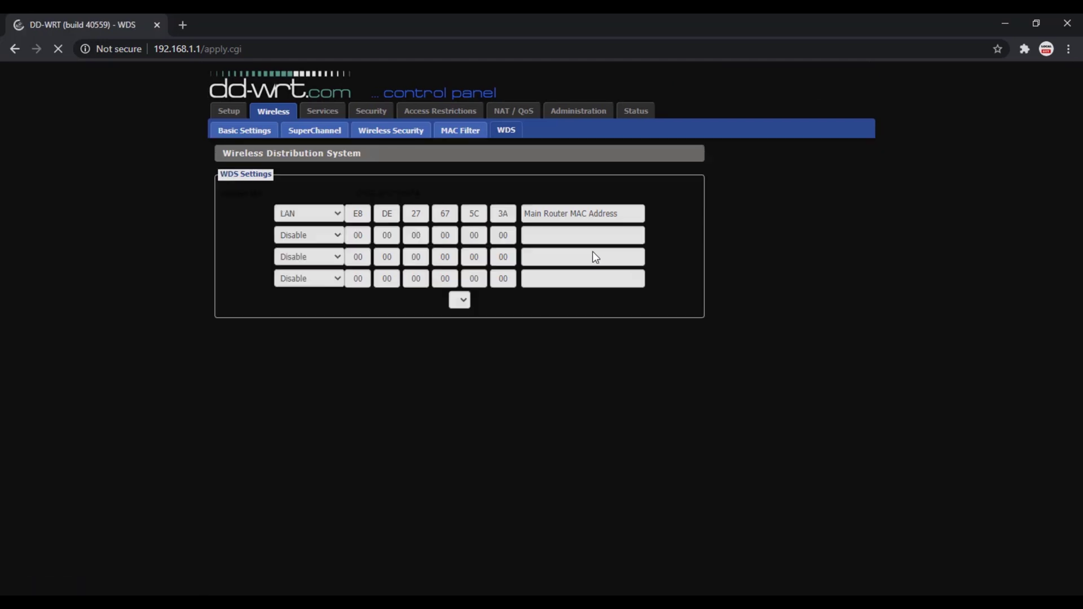
pyautogui.scroll(-1, 433, 279)
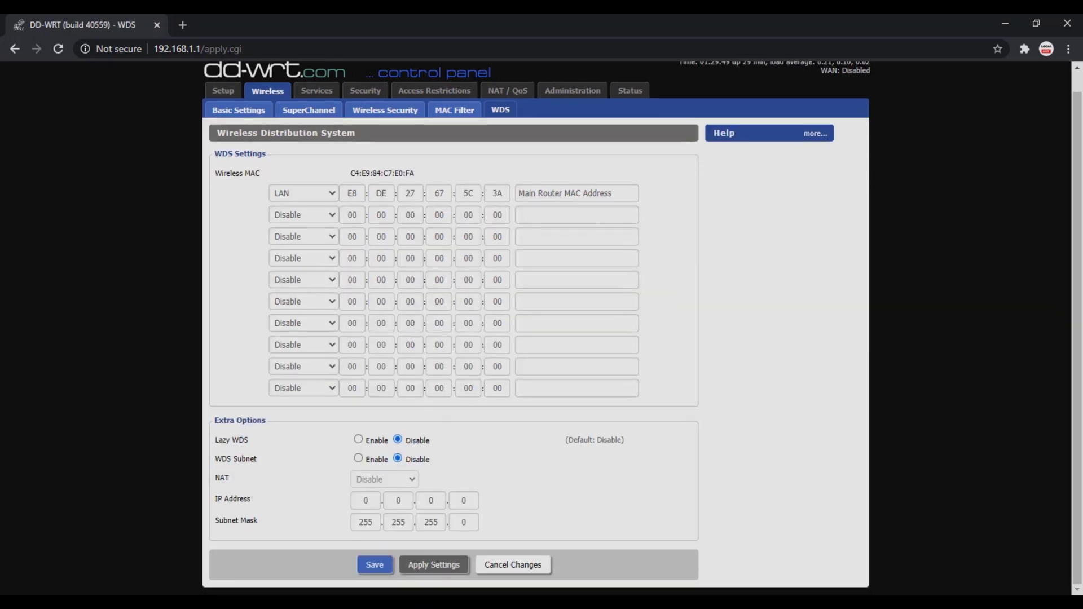
pyautogui.click(434, 569)
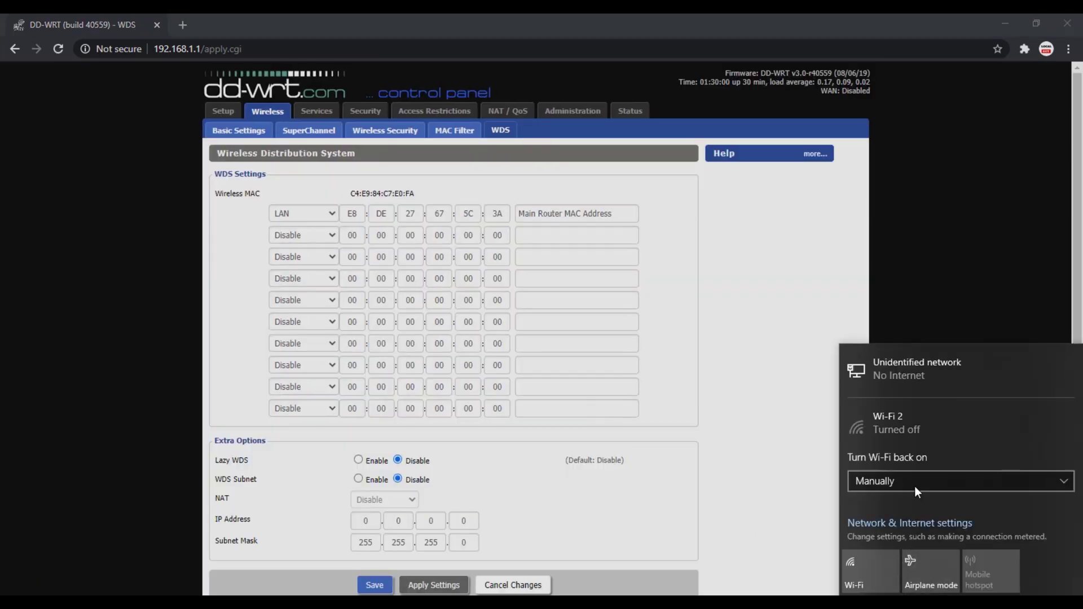
# - Reconnect to Falcon_1 Wi-Fi and log in to the TP-Link admin page at 192.168.1.1
pyautogui.click(870, 571)
pyautogui.click(902, 327)
pyautogui.click(1024, 385)
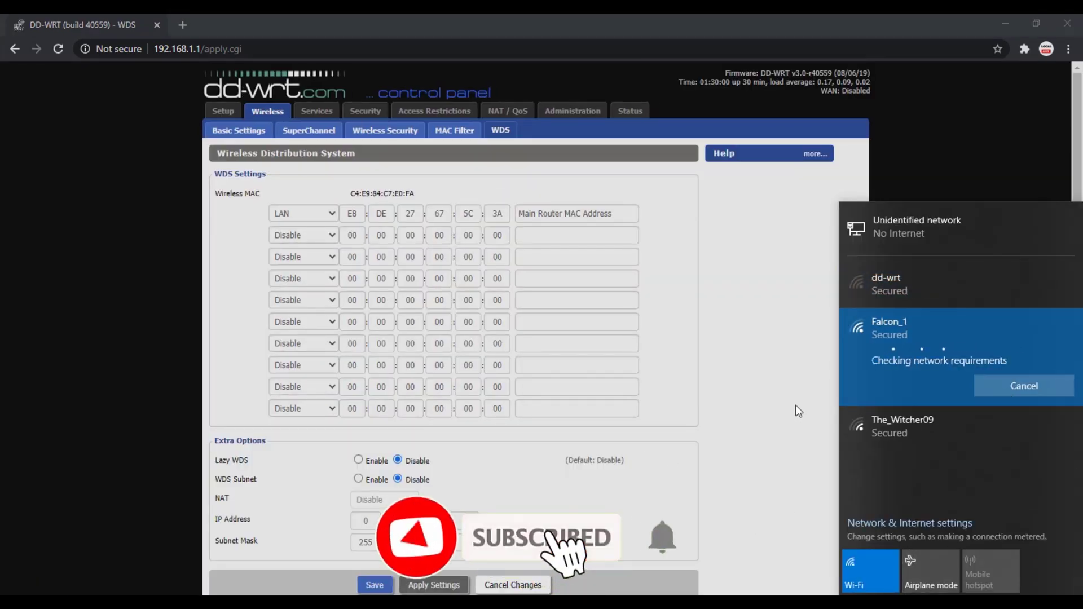
pyautogui.click(182, 25)
pyautogui.write('192.168.1.1')
pyautogui.press('Return')
pyautogui.write('admin')
pyautogui.press('Tab')
pyautogui.write('admin')
# - Enable WDS bridging in the TP-Link wireless settings and choose dd-wrt from the scan list
pyautogui.click(525, 387)
pyautogui.click(30, 232)
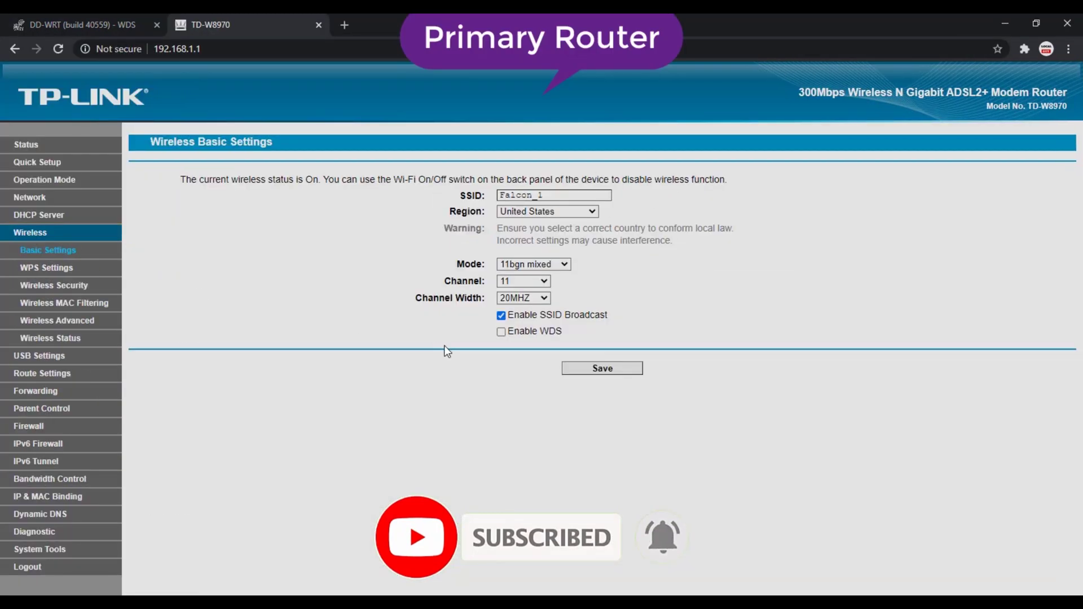
pyautogui.click(501, 332)
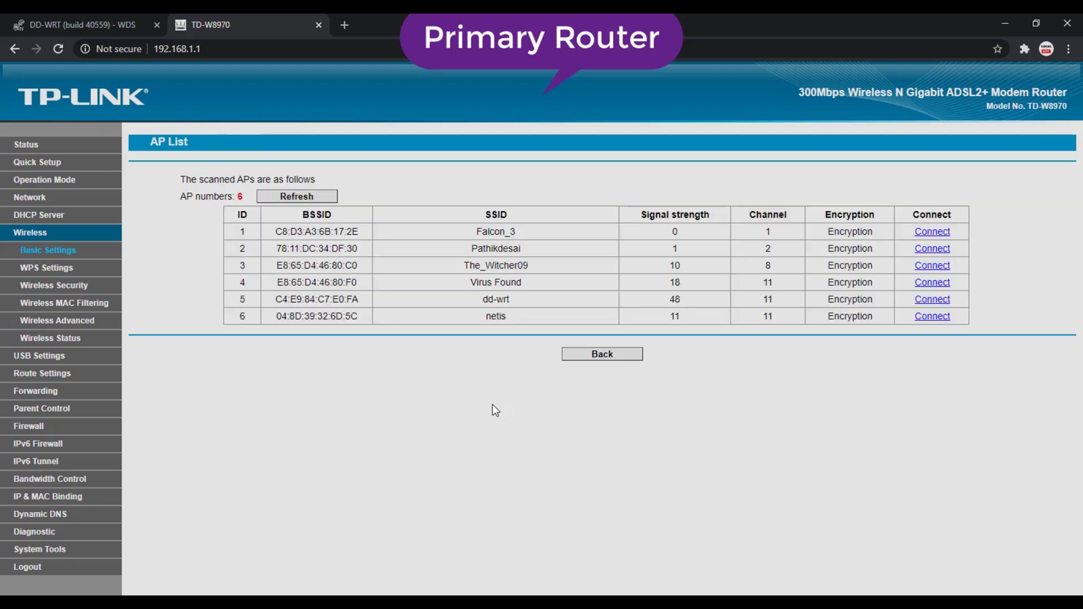
pyautogui.moveTo(479, 307); pyautogui.dragTo(524, 307)
pyautogui.moveTo(277, 299); pyautogui.dragTo(326, 302)
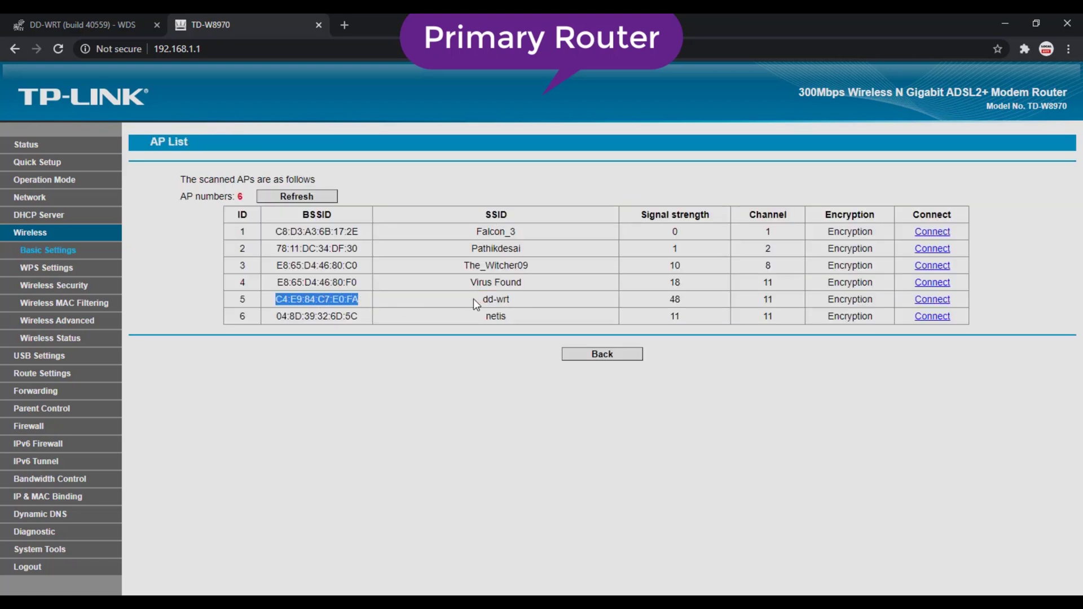
pyautogui.moveTo(458, 307); pyautogui.dragTo(524, 307)
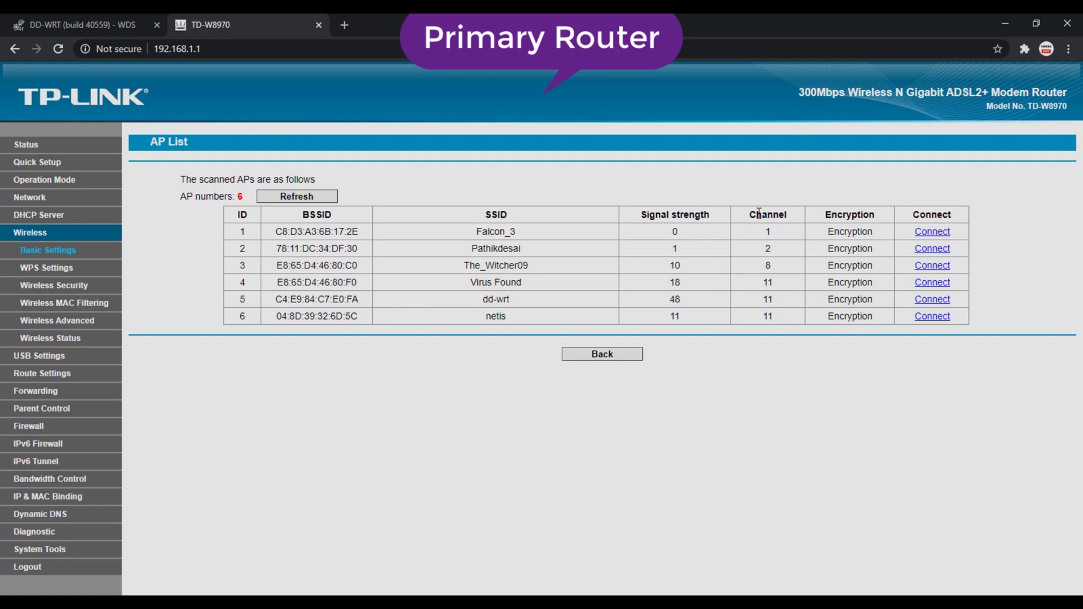
pyautogui.click(932, 300)
# - Set the bridge to WPA2-PSK with AES encryption, enter its password, and save
pyautogui.click(542, 410)
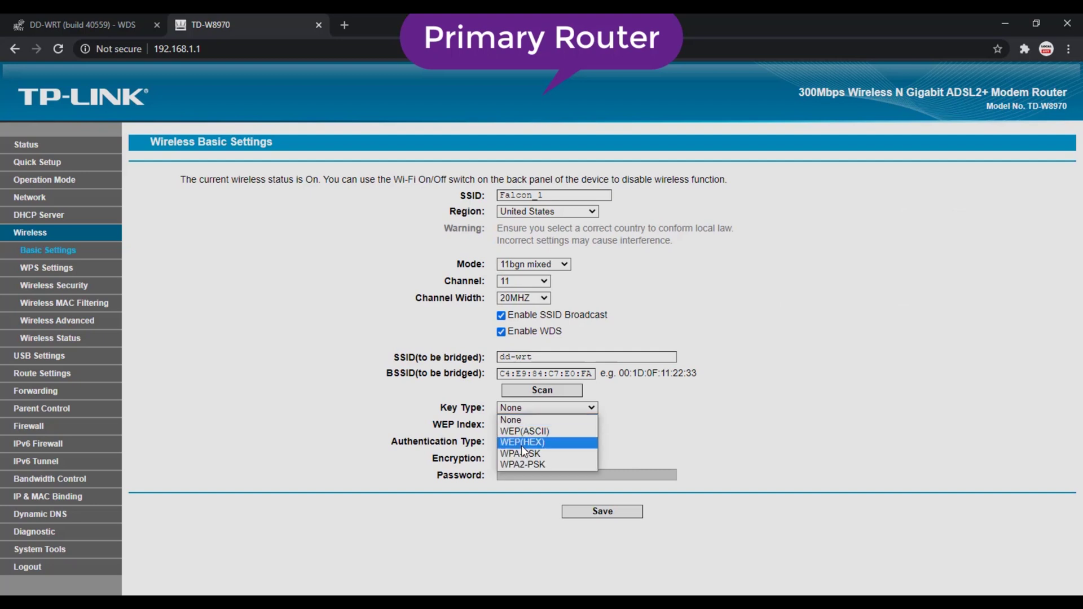
pyautogui.click(524, 462)
pyautogui.click(532, 458)
pyautogui.click(520, 483)
pyautogui.click(519, 475)
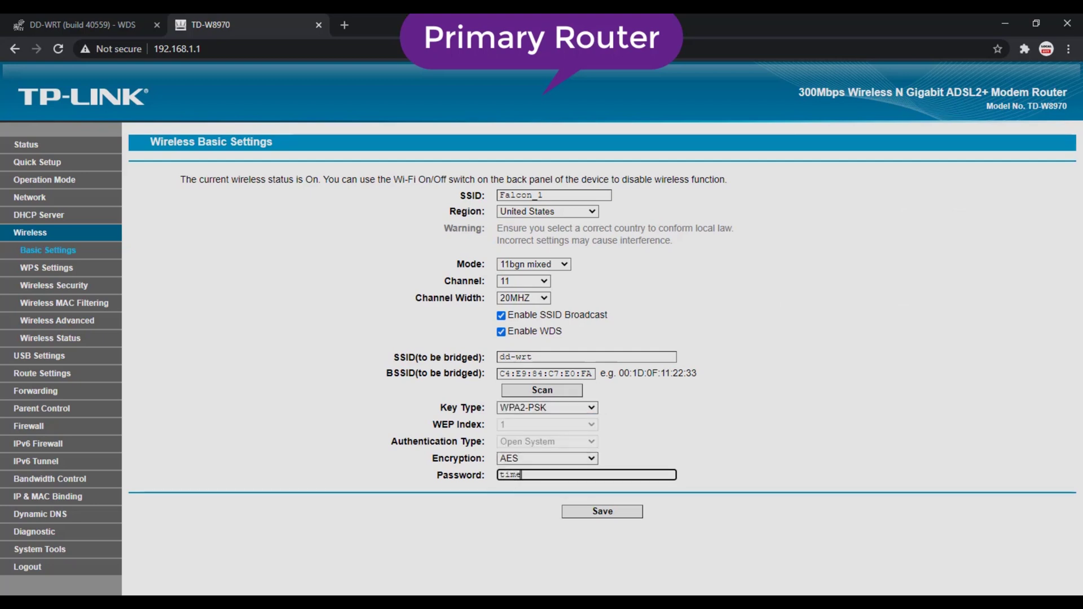
pyautogui.click(587, 516)
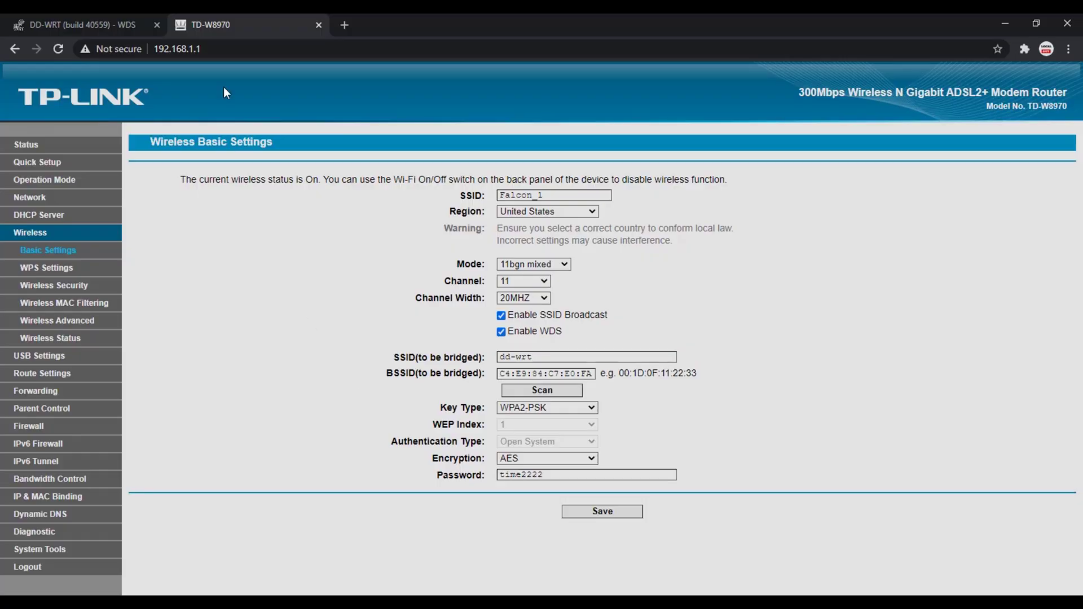
# - Reload the DD-WRT router page at 192.168.1.150 and review it
pyautogui.hotkey('ctrl', 'Tab')
pyautogui.click(127, 51)
pyautogui.write('192.168.1.150')
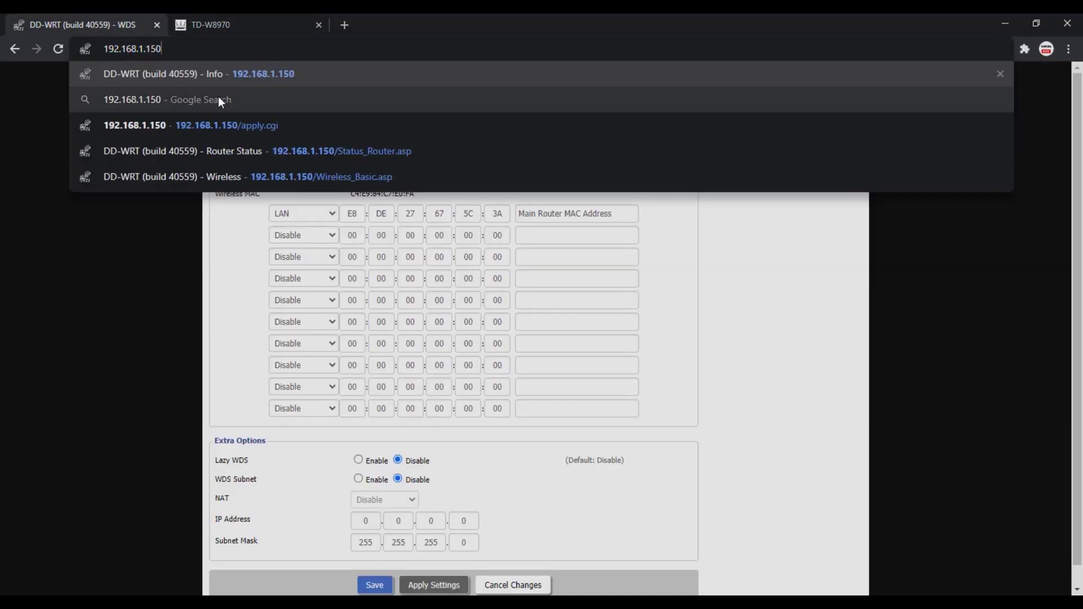
pyautogui.press('Return')
pyautogui.scroll(-2, 222, 418)
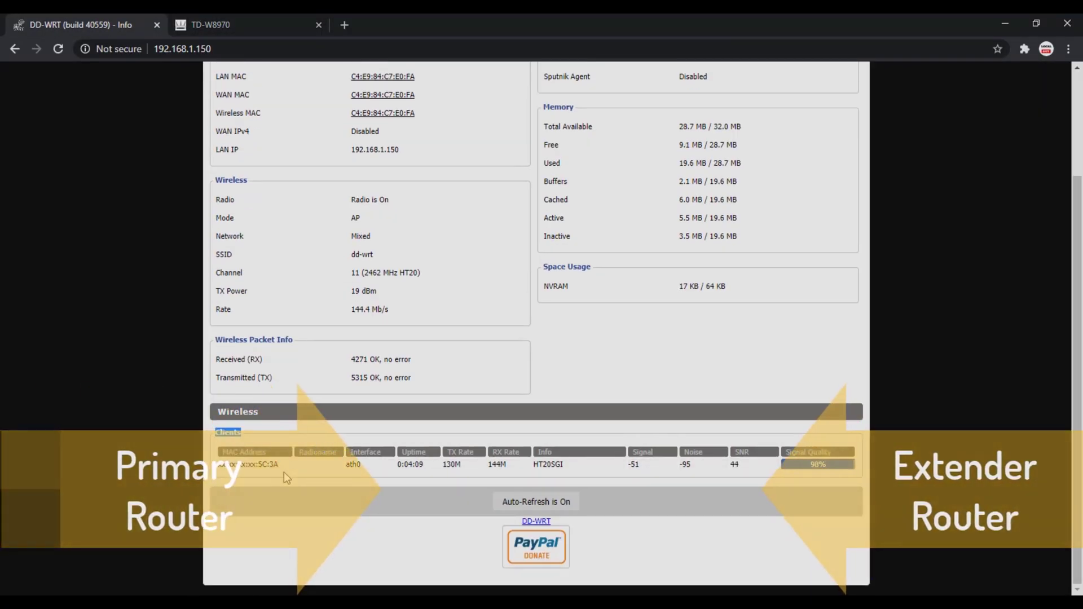
pyautogui.moveTo(280, 464); pyautogui.dragTo(264, 467)
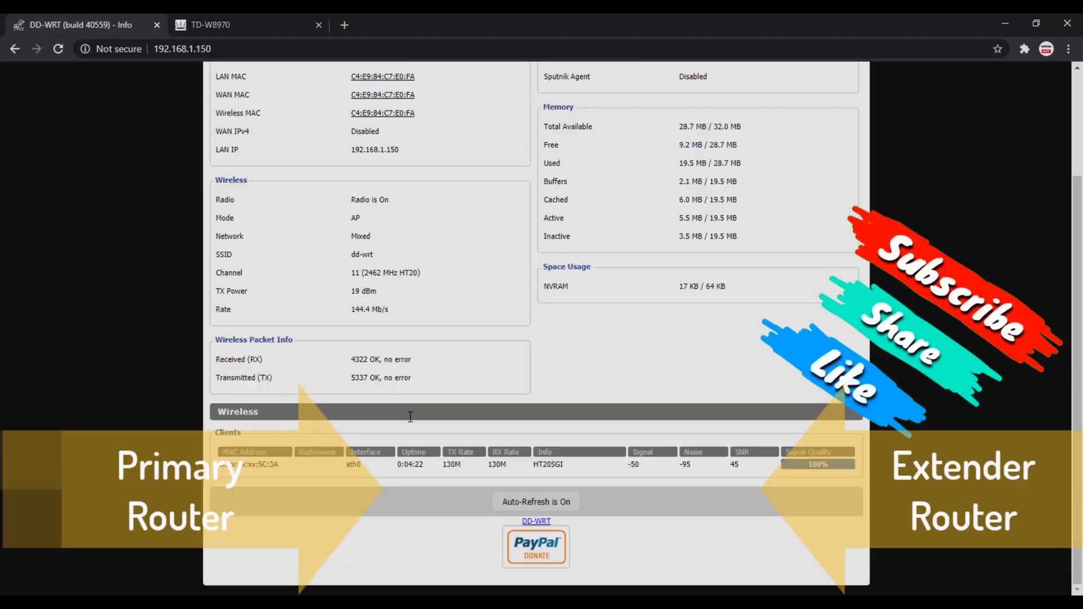
pyautogui.scroll(3, 521, 393)
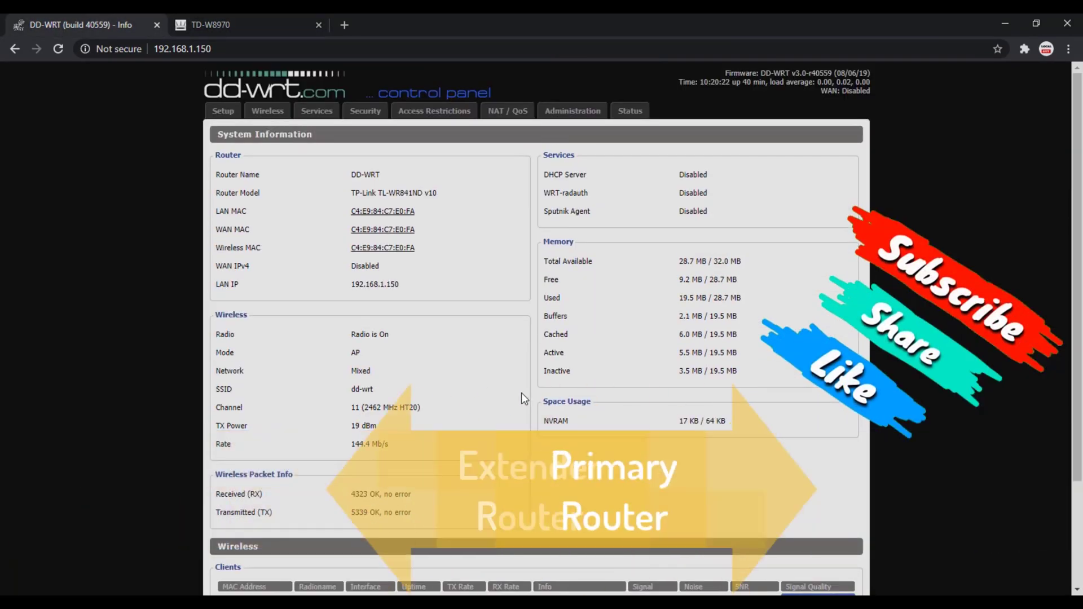
pyautogui.scroll(-1, 675, 411)
# - Join the dd-wrt Wi-Fi network using its security key and accept the discoverability prompt
pyautogui.click(902, 327)
pyautogui.click(1024, 448)
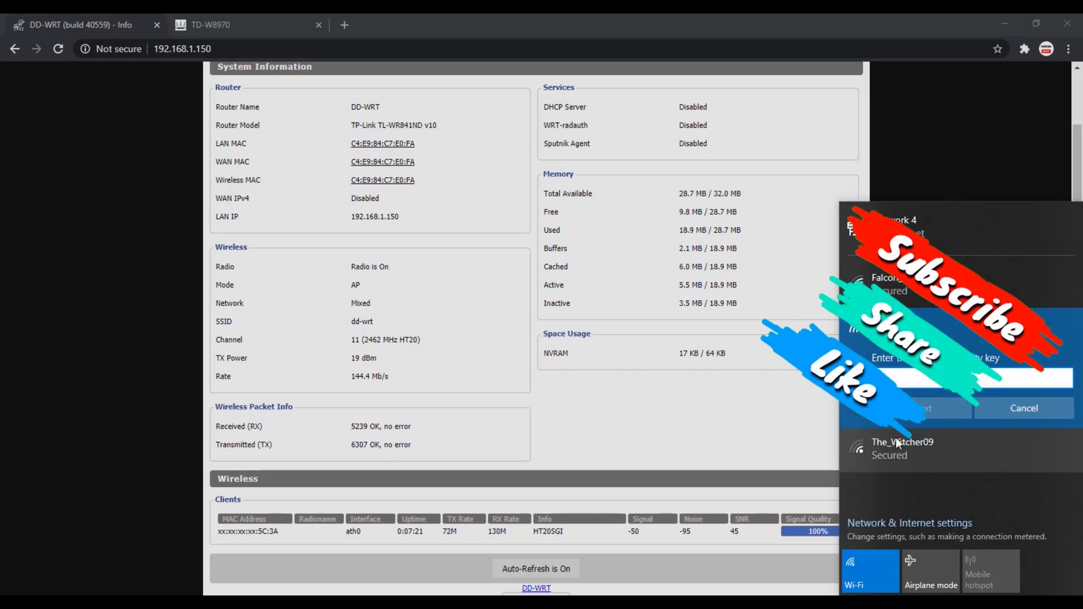
pyautogui.write('********')
pyautogui.click(1066, 379)
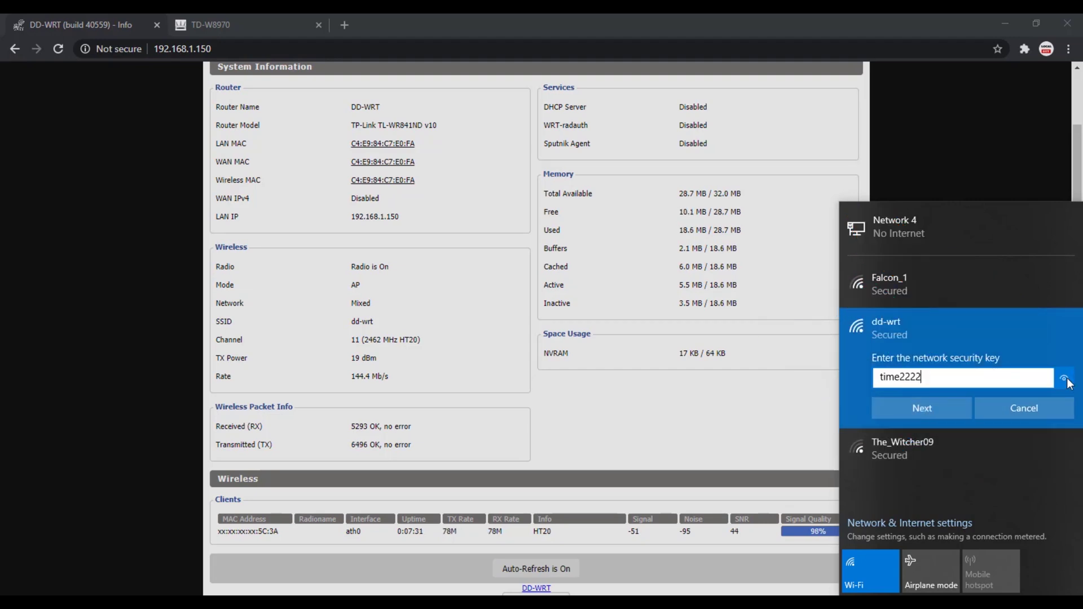
pyautogui.press('Return')
pyautogui.click(1015, 450)
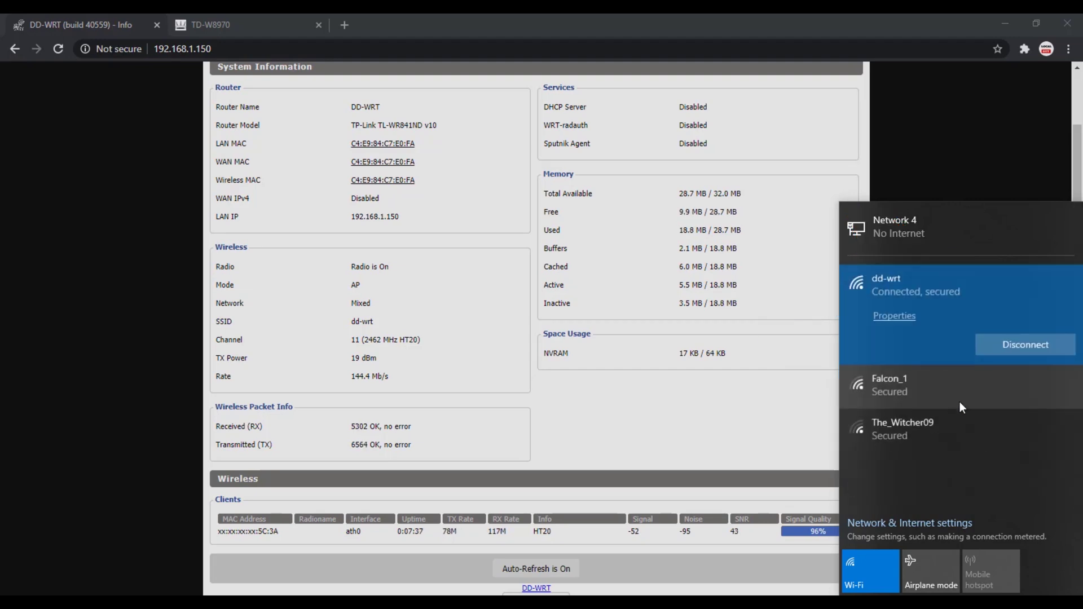
pyautogui.click(372, 185)
# - Load google.com in a new tab, then a YouTube channel page from the 'you' suggestion
pyautogui.click(338, 19)
pyautogui.write('google.com')
pyautogui.press('Return')
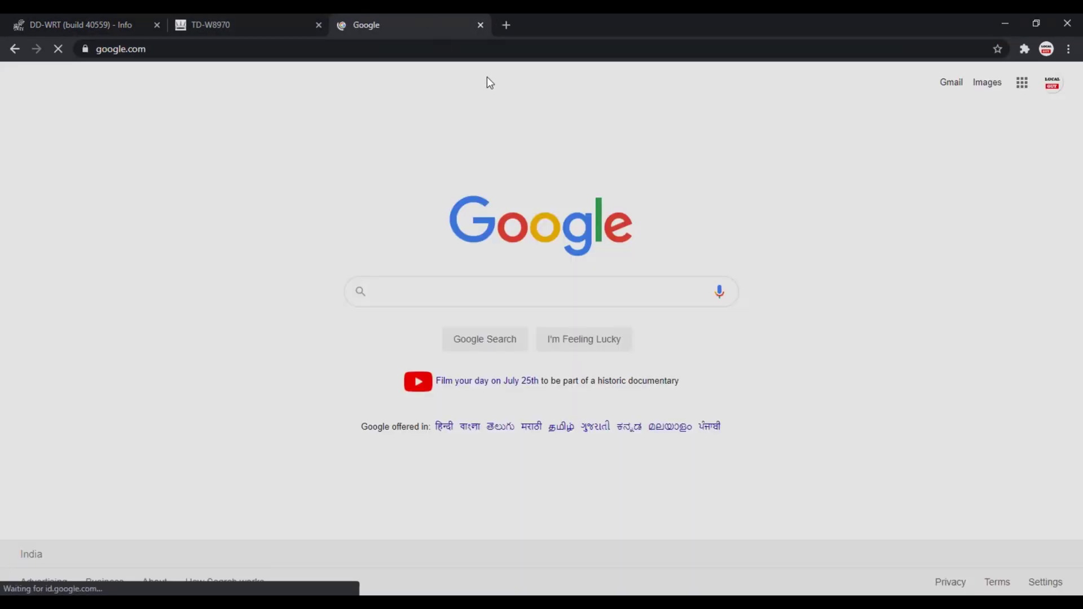
pyautogui.click(504, 25)
pyautogui.write('you')
pyautogui.press('Down')
pyautogui.press('Down')
pyautogui.press('Down')
pyautogui.press('Down')
pyautogui.press('Return')
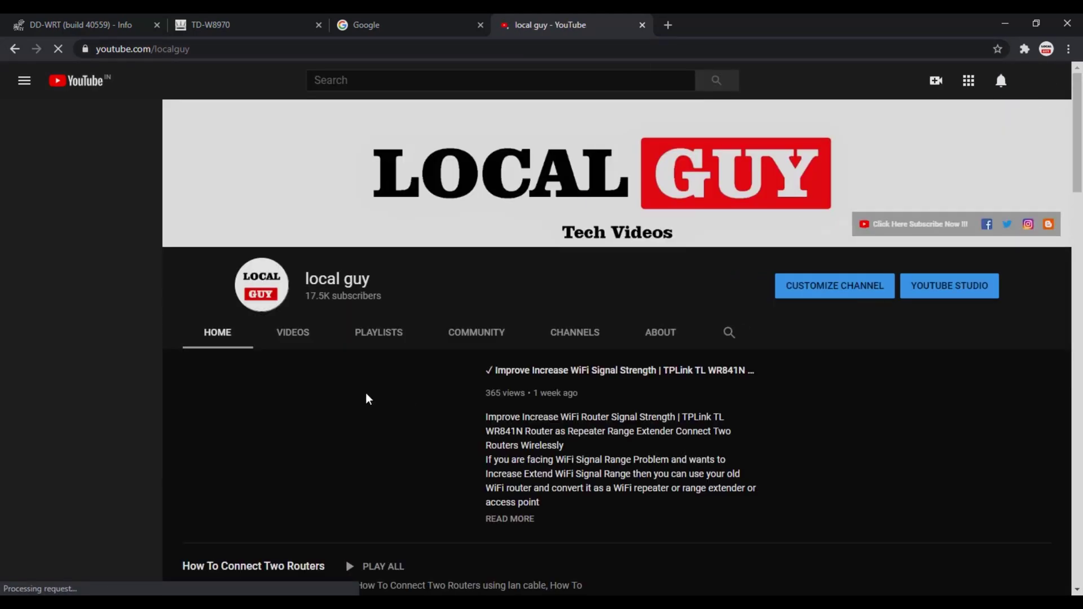
pyautogui.scroll(-15, 581, 333)
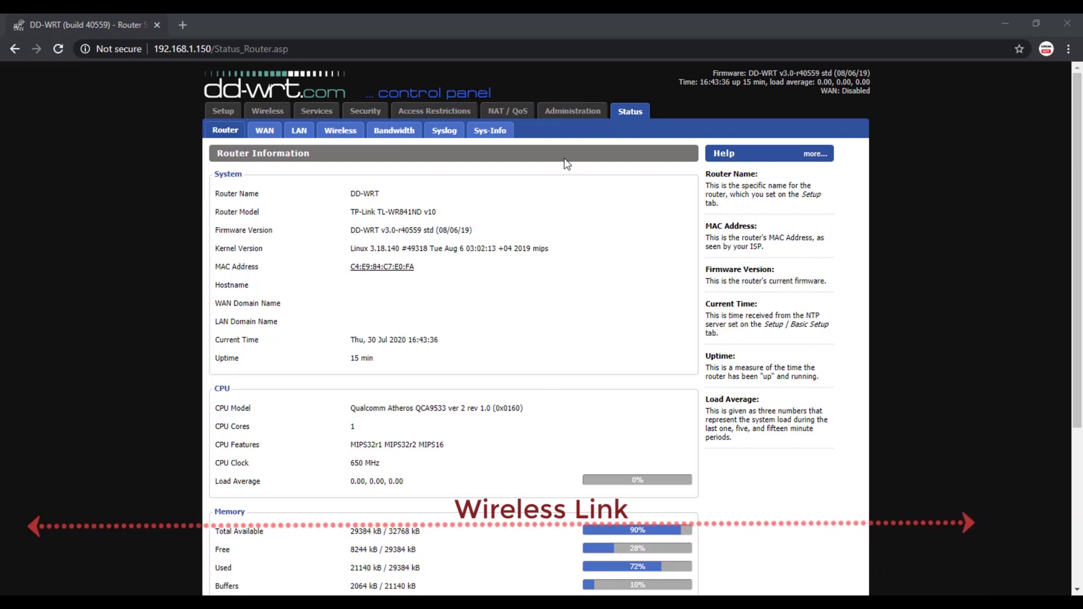
# - Enable the WDS/Connection Watchdog under Administration with a 300-second interval
pyautogui.click(564, 112)
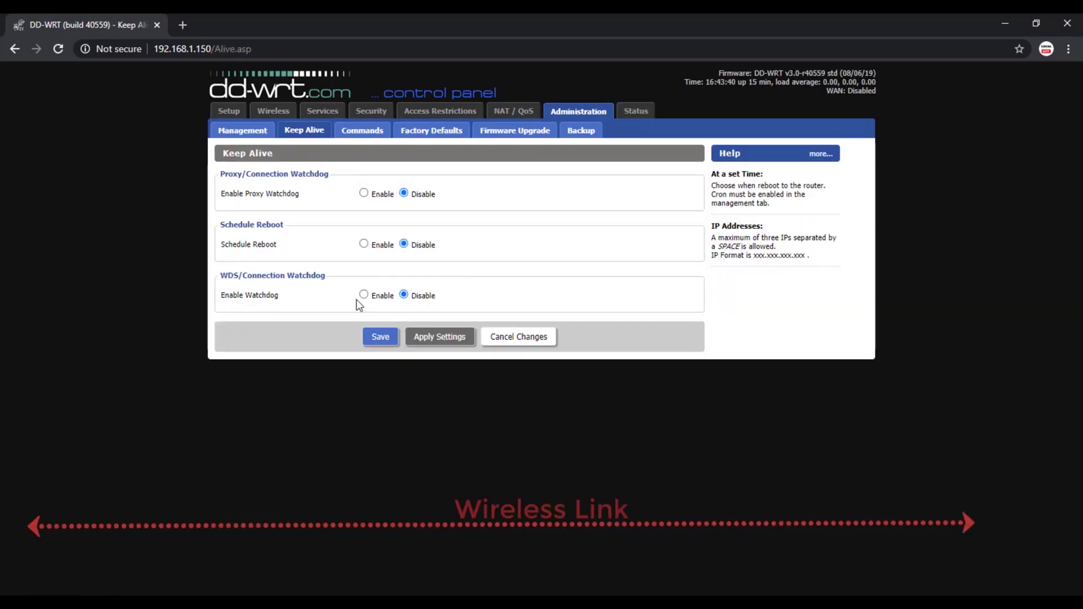
pyautogui.click(363, 294)
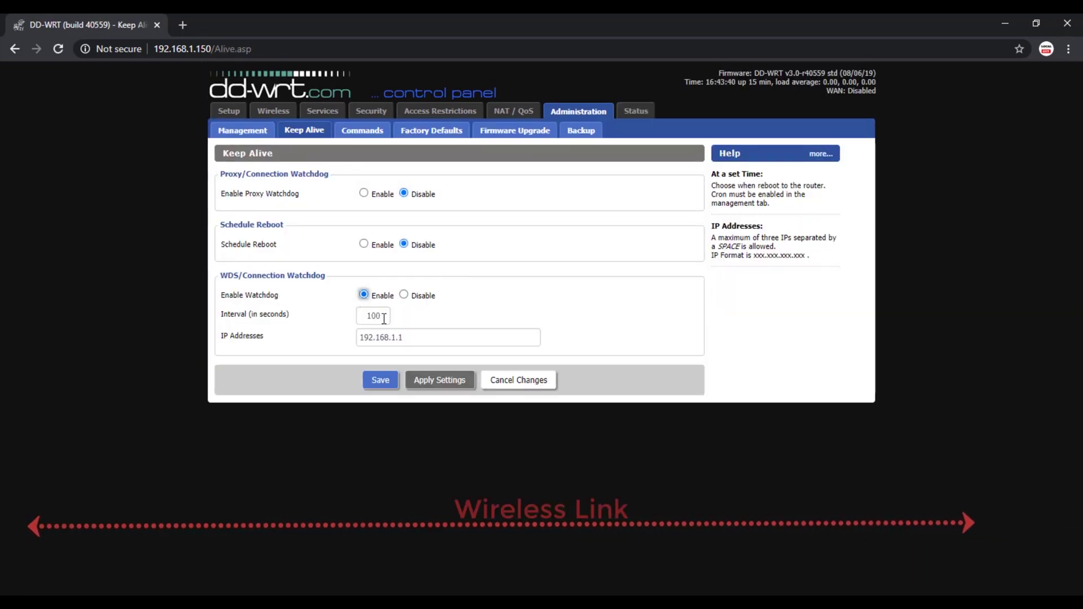
pyautogui.moveTo(383, 317); pyautogui.dragTo(315, 313)
pyautogui.click(227, 276)
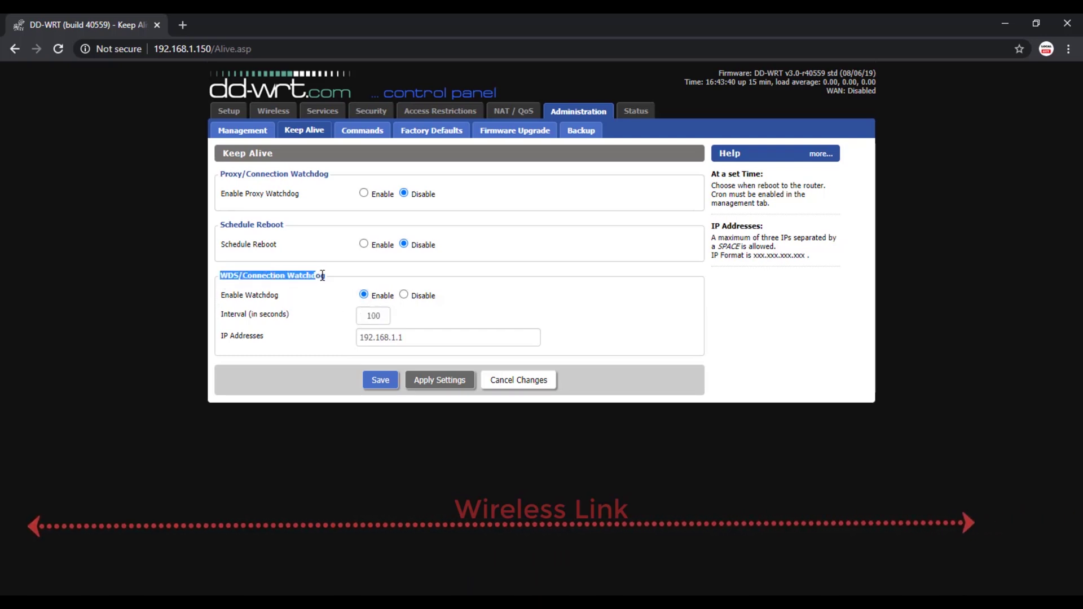
pyautogui.click(332, 296)
pyautogui.click(385, 318)
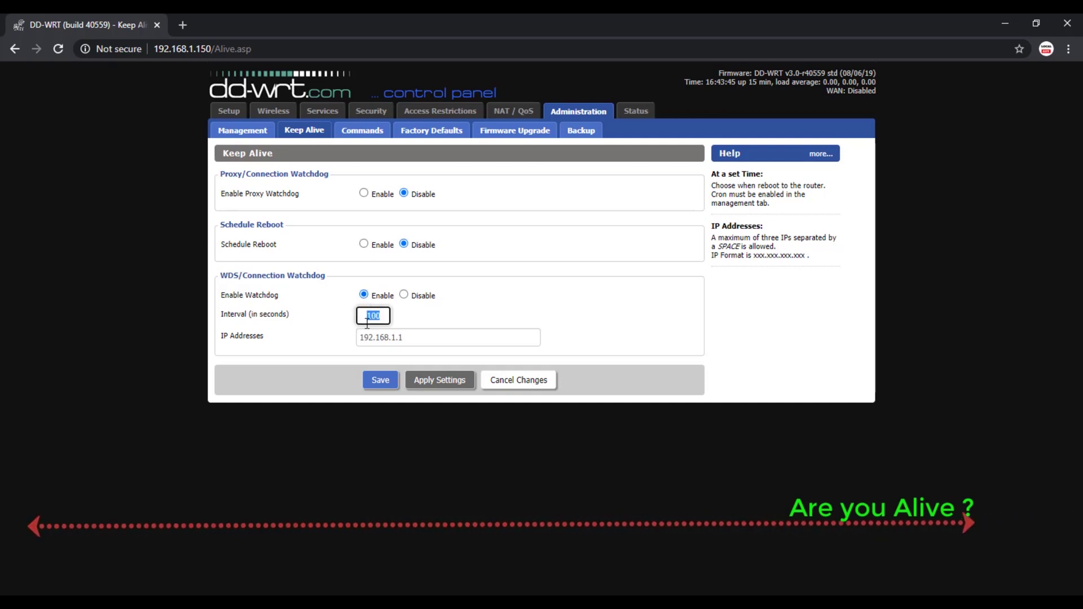
pyautogui.write('300')
# - Keep the watchdog IP at 192.168.1.1, then save and apply the settings
pyautogui.moveTo(402, 337); pyautogui.dragTo(270, 343)
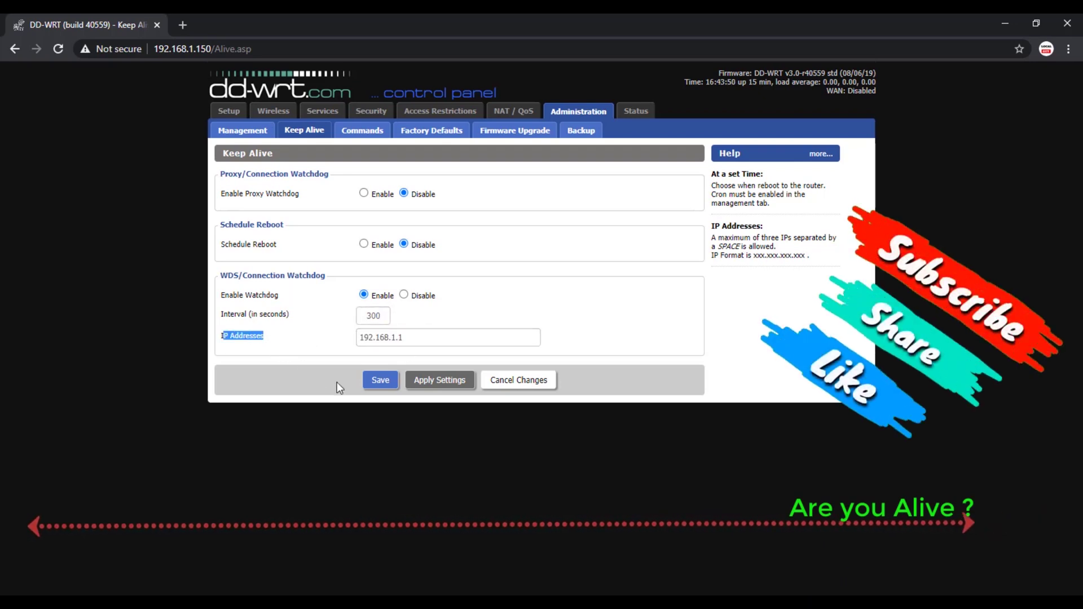
pyautogui.click(287, 342)
pyautogui.click(377, 382)
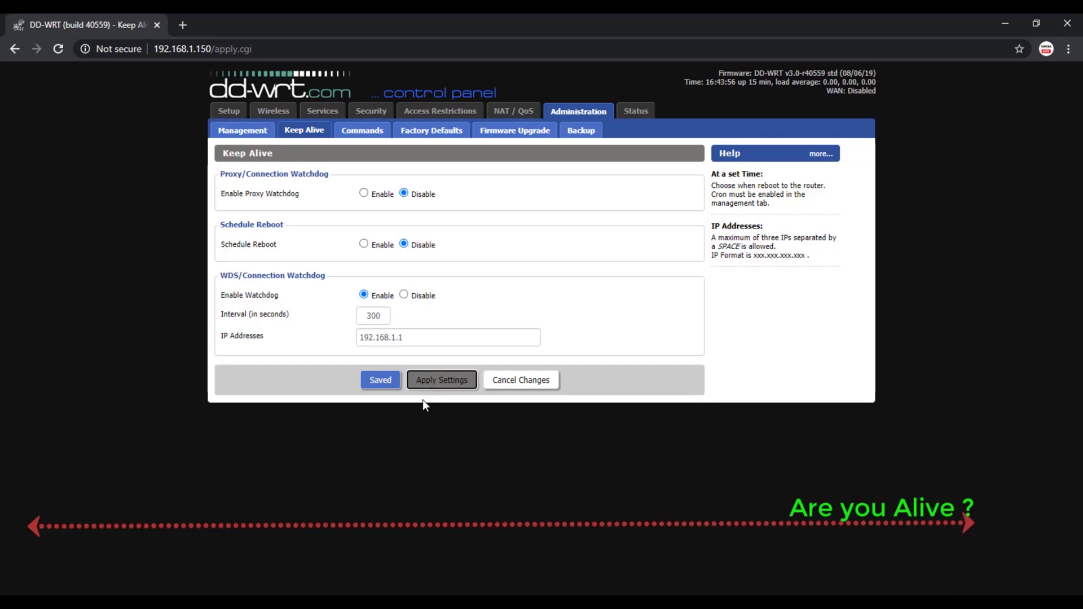
pyautogui.click(432, 380)
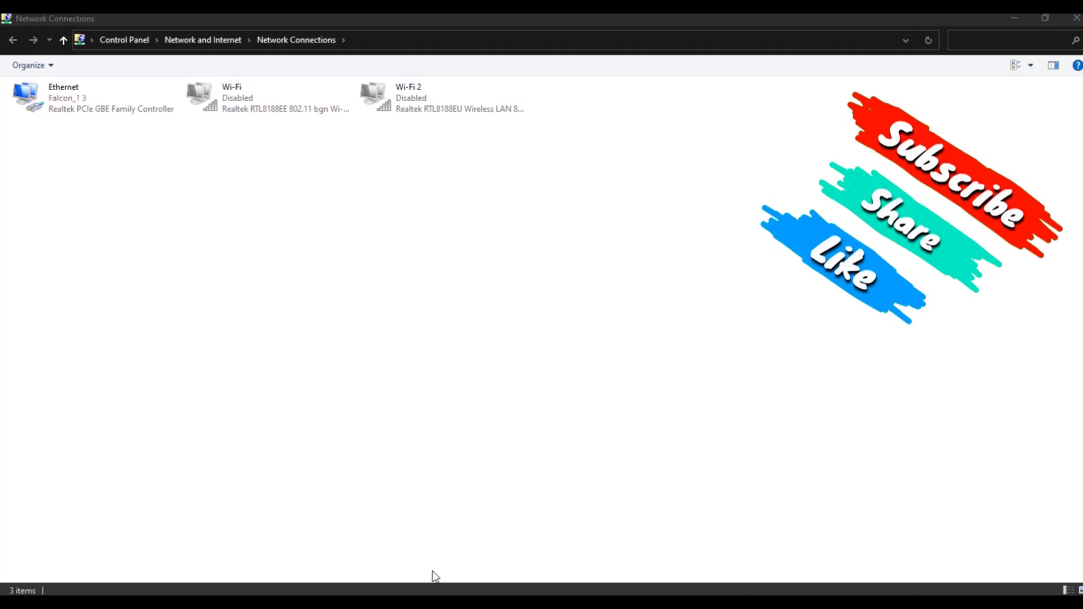
# - Check the Ethernet connection's details, confirming the DHCP-assigned IPv4 address 192.168.1.113
pyautogui.rightClick(76, 103)
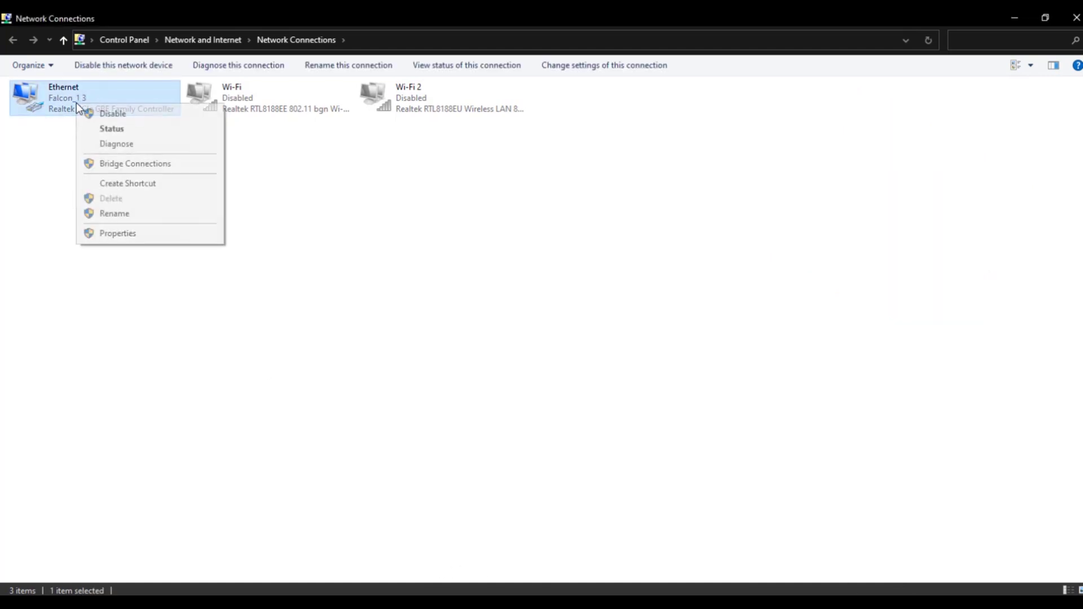
pyautogui.click(108, 129)
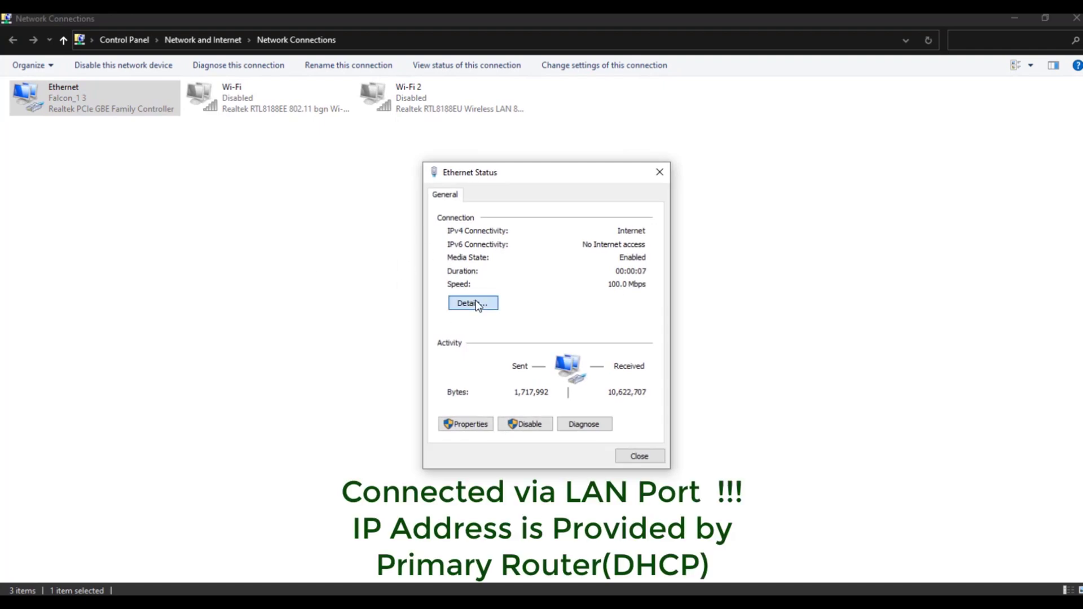
pyautogui.click(477, 304)
pyautogui.click(537, 294)
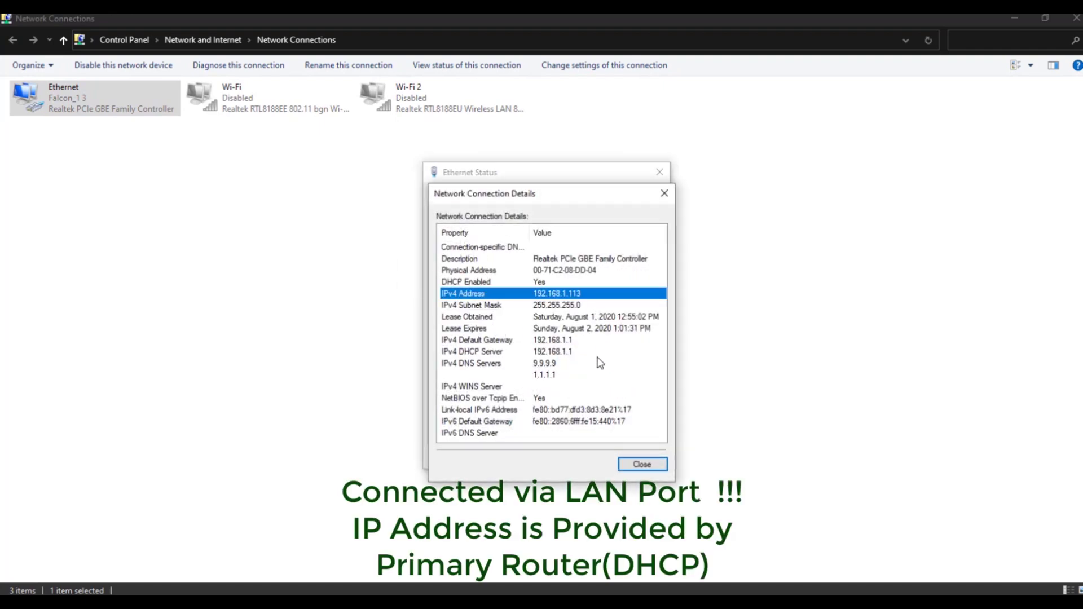
pyautogui.click(642, 464)
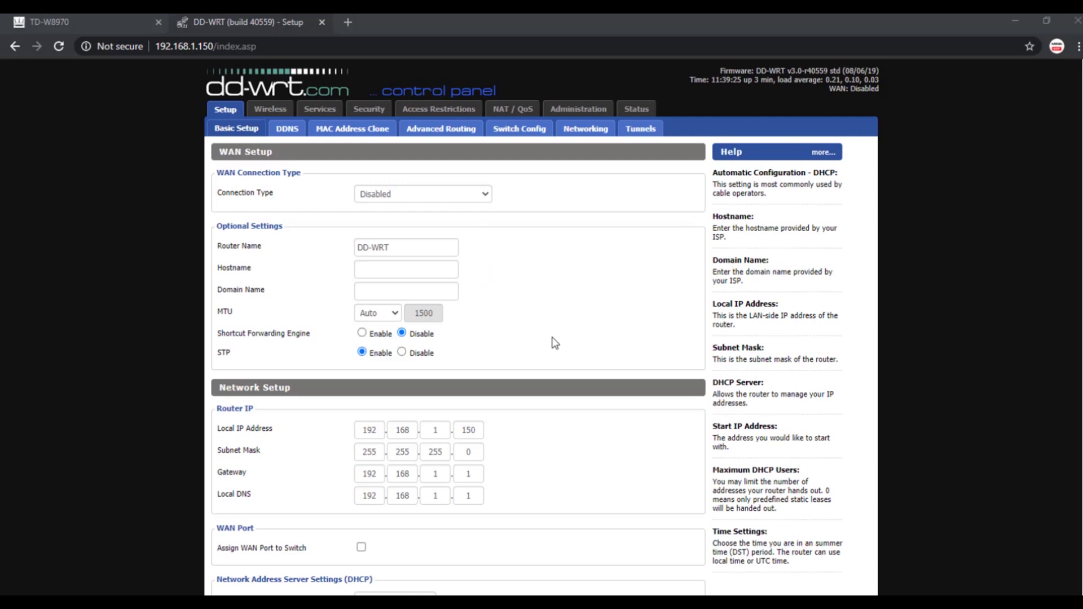
# - Turn on Assign WAN Port to Switch in Basic Setup, then save and apply
pyautogui.scroll(-1, 553, 340)
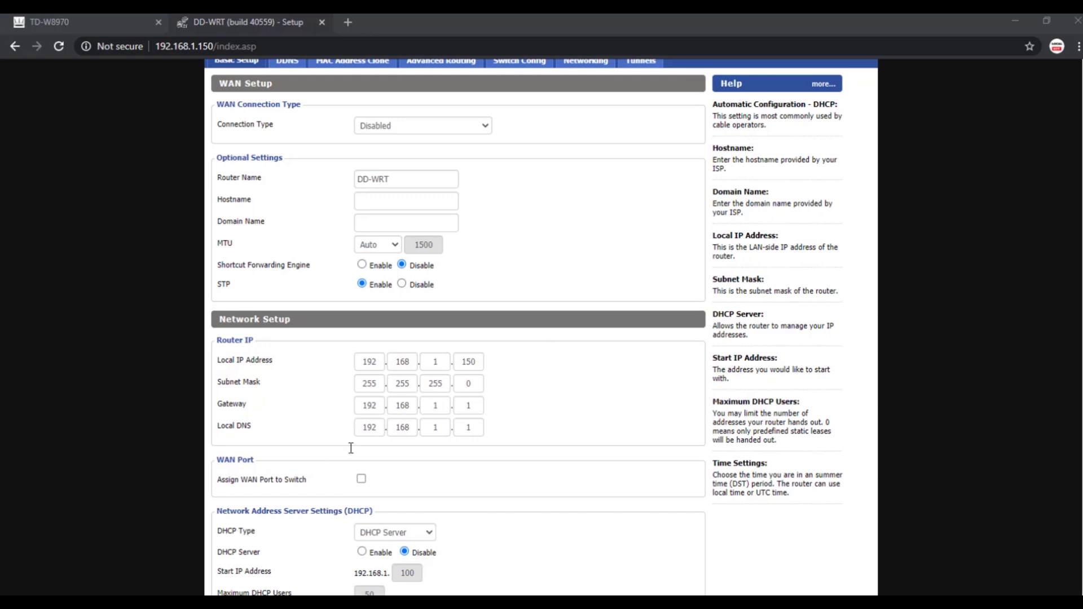
pyautogui.moveTo(215, 460); pyautogui.dragTo(307, 480)
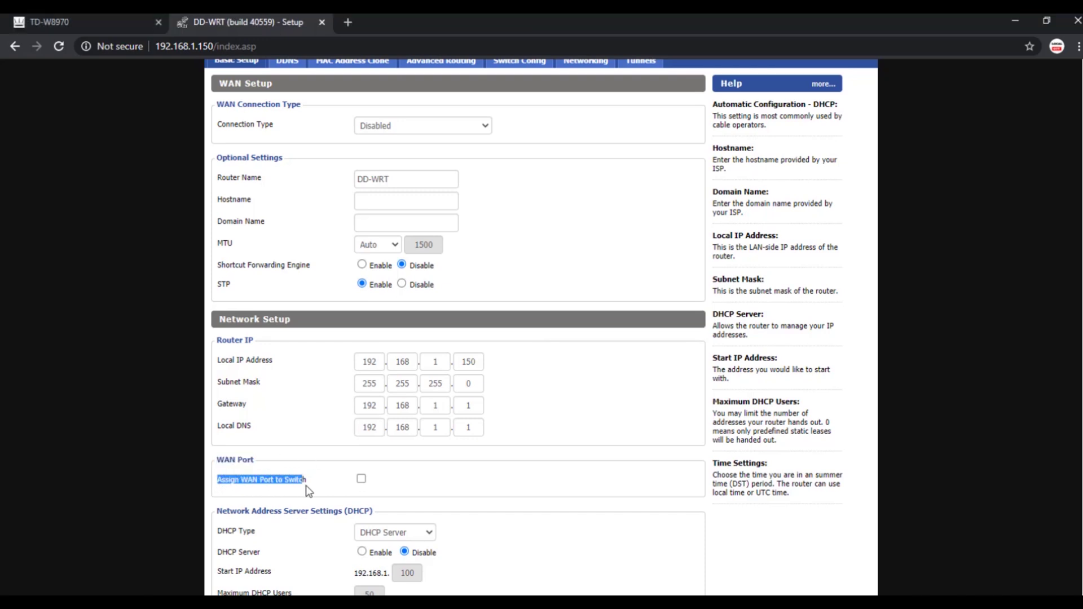
pyautogui.click(318, 492)
pyautogui.click(361, 479)
pyautogui.scroll(-1, 484, 494)
pyautogui.scroll(-5, 484, 493)
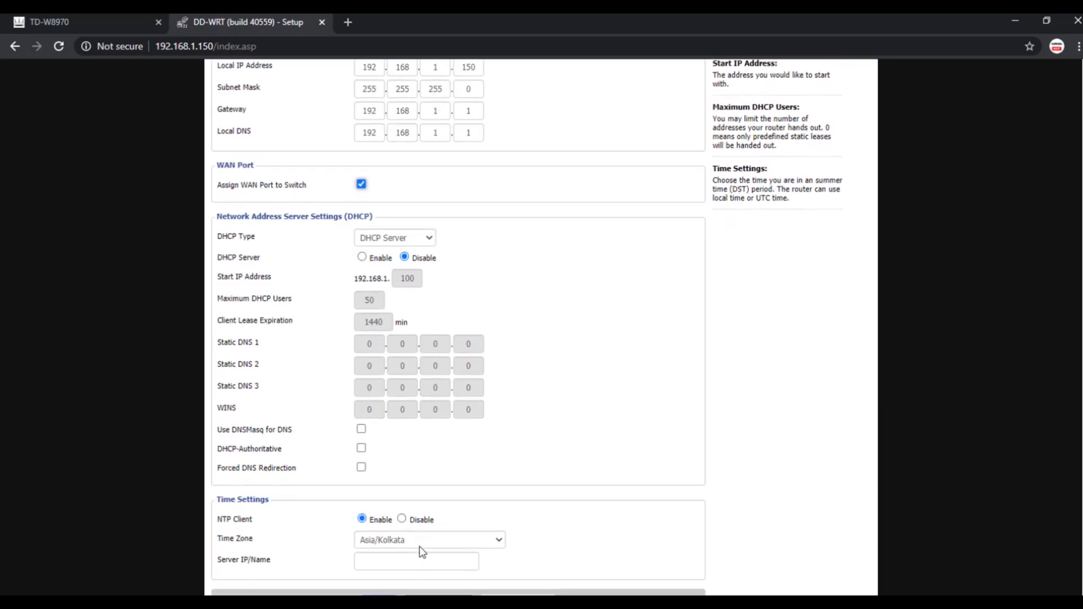
pyautogui.click(425, 566)
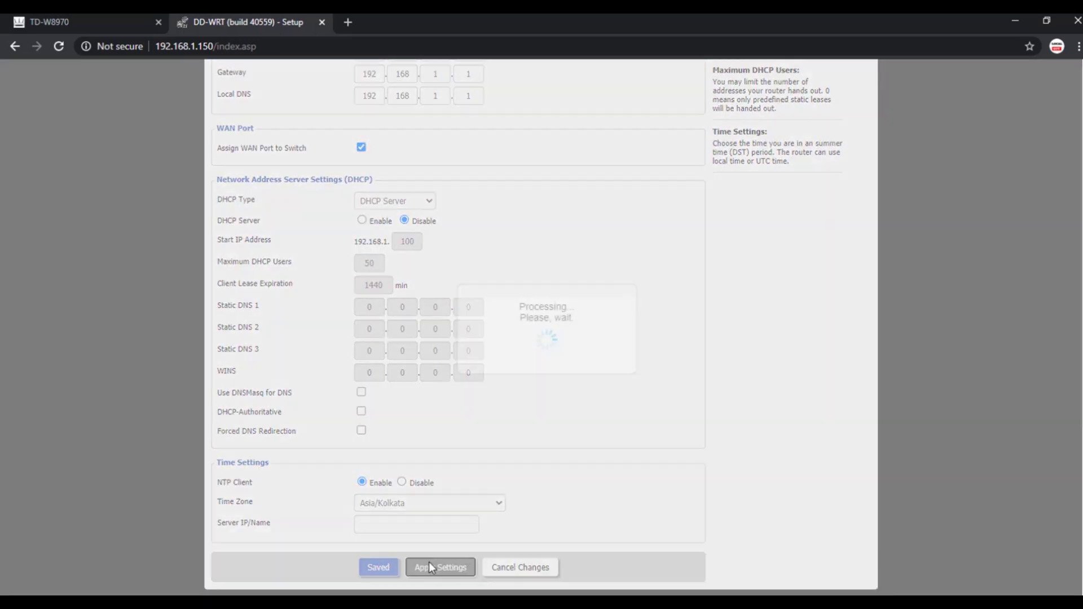